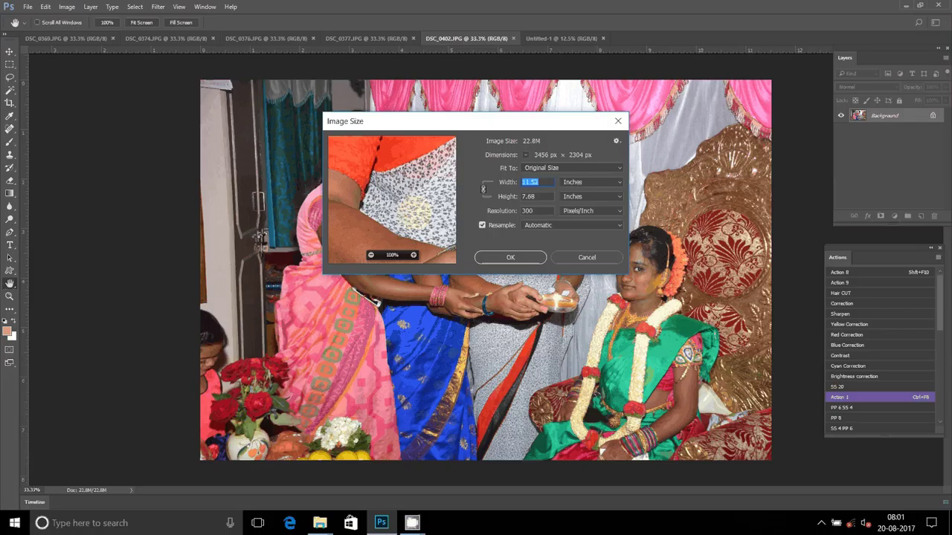
Resize the DSC_0402 ceremony photo to 8 inches wide
{"action": "type", "text": "8"}
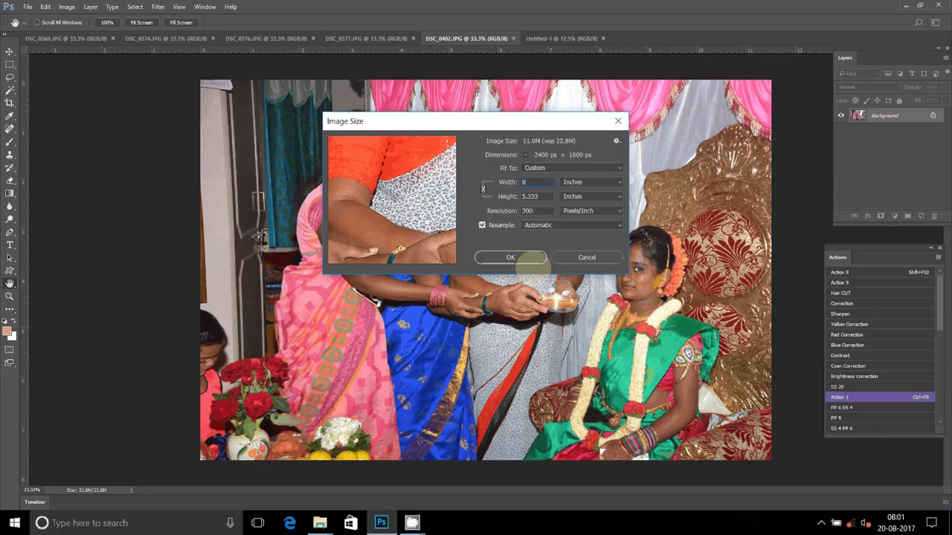
{"action": "left_click", "coordinate": [529, 257]}
{"action": "left_click", "coordinate": [31, 37]}
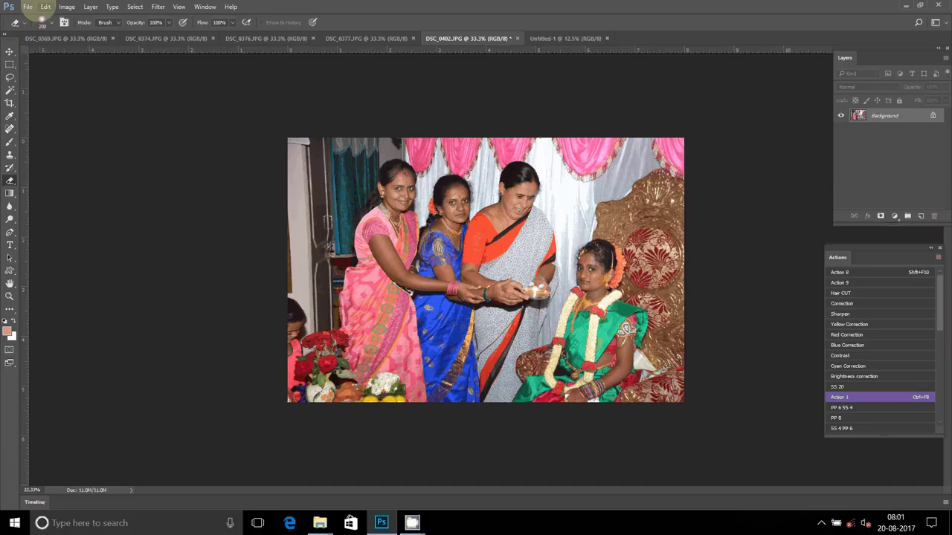
{"action": "left_click", "coordinate": [45, 7]}
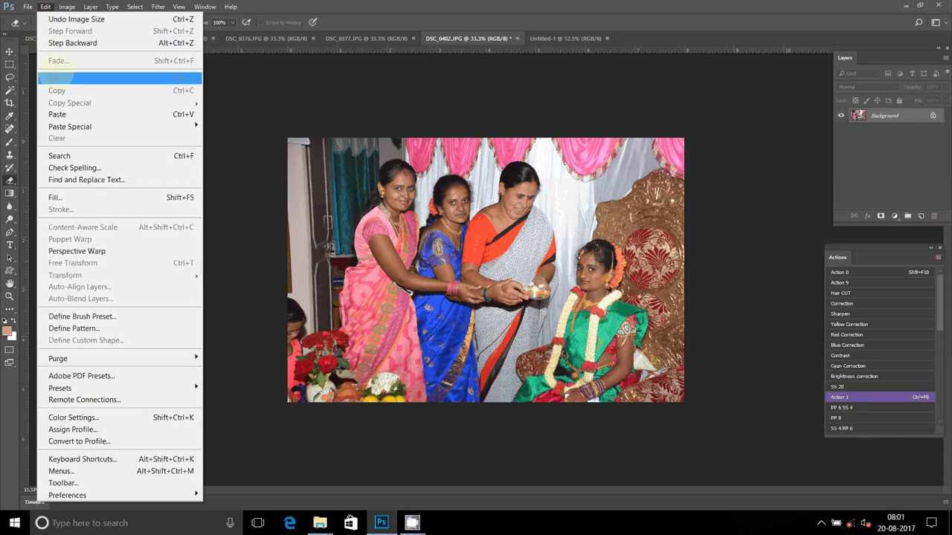
{"action": "left_click", "coordinate": [156, 7]}
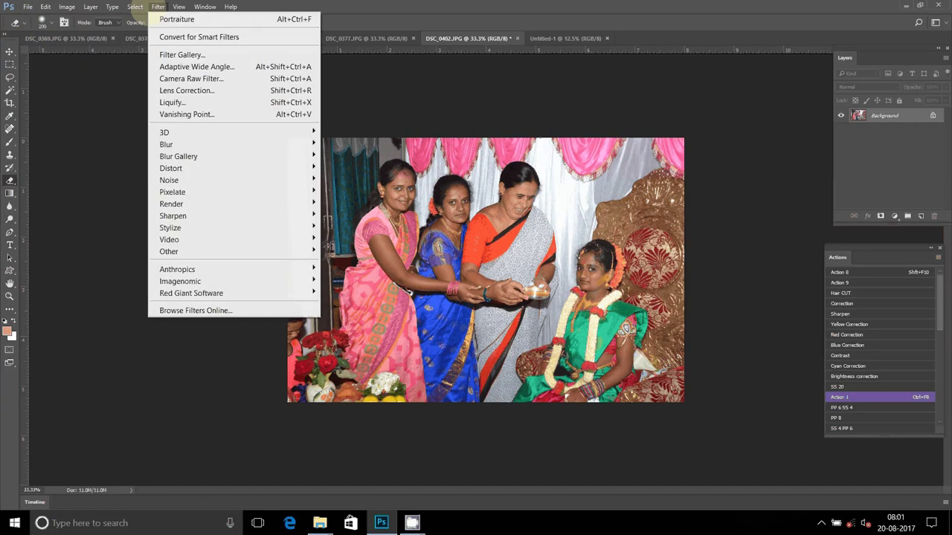
Cut the entire ceremony photo and close DSC_0402 without saving
{"action": "key", "text": "ctrl+a"}
{"action": "left_click", "coordinate": [45, 7]}
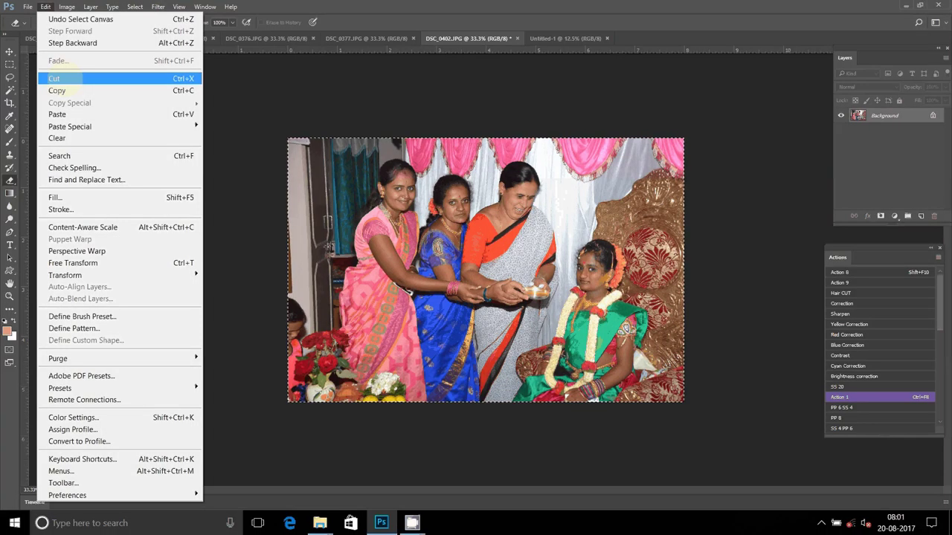
{"action": "left_click", "coordinate": [73, 79]}
{"action": "left_click", "coordinate": [516, 38]}
{"action": "left_click", "coordinate": [466, 192]}
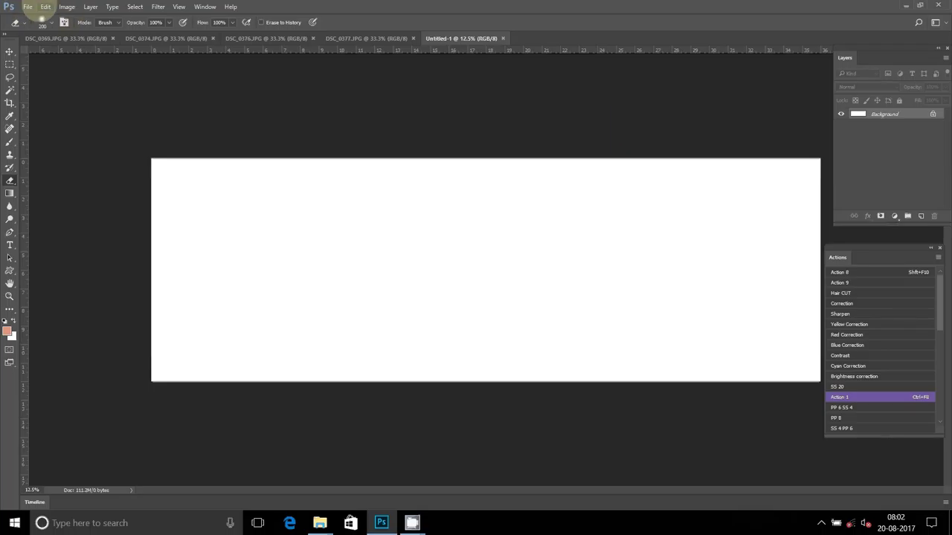
Paste the photo into Untitled-1 as Layer 1, add a vertical guide, and bring up DSC_0377
{"action": "left_click", "coordinate": [46, 6]}
{"action": "left_click", "coordinate": [56, 114]}
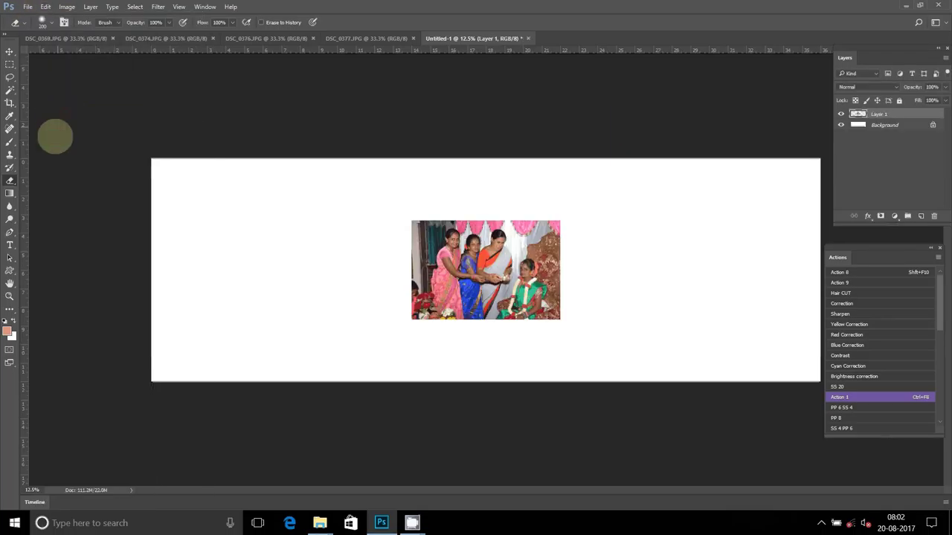
{"action": "left_click", "coordinate": [9, 51]}
{"action": "left_click_drag", "start_coordinate": [357, 38], "coordinate": [356, 74]}
{"action": "left_click_drag", "start_coordinate": [300, 223], "coordinate": [295, 224]}
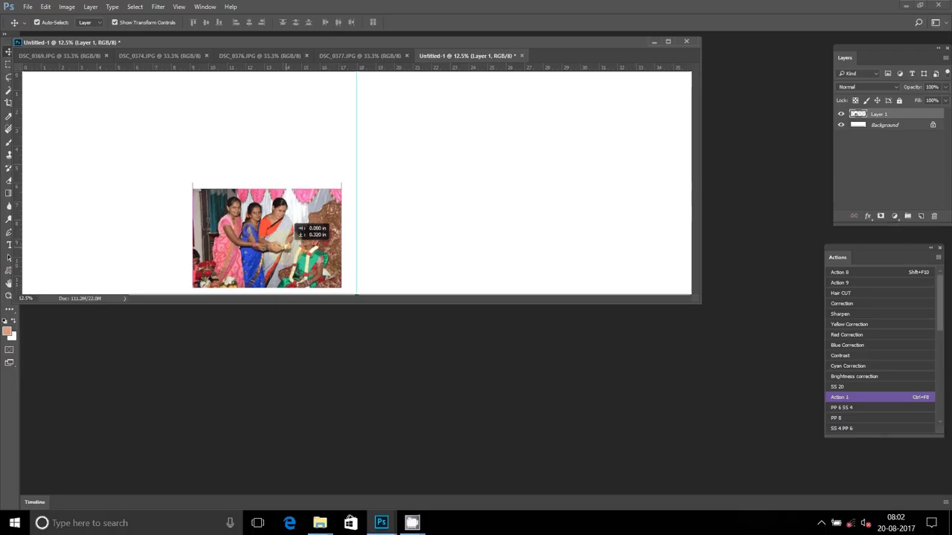
{"action": "left_click", "coordinate": [375, 56]}
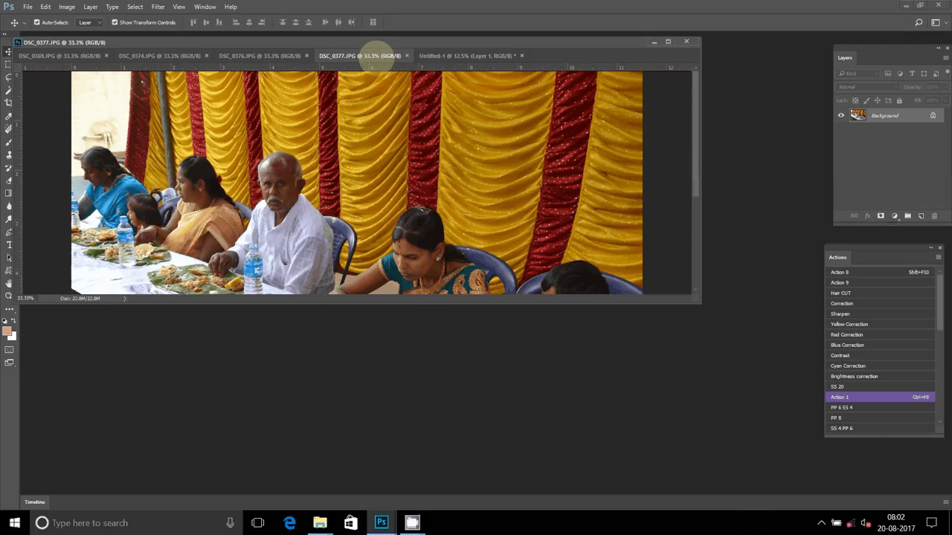
Resize the DSC_0377 dining-table photo to 4 inches high
{"action": "left_click", "coordinate": [67, 7]}
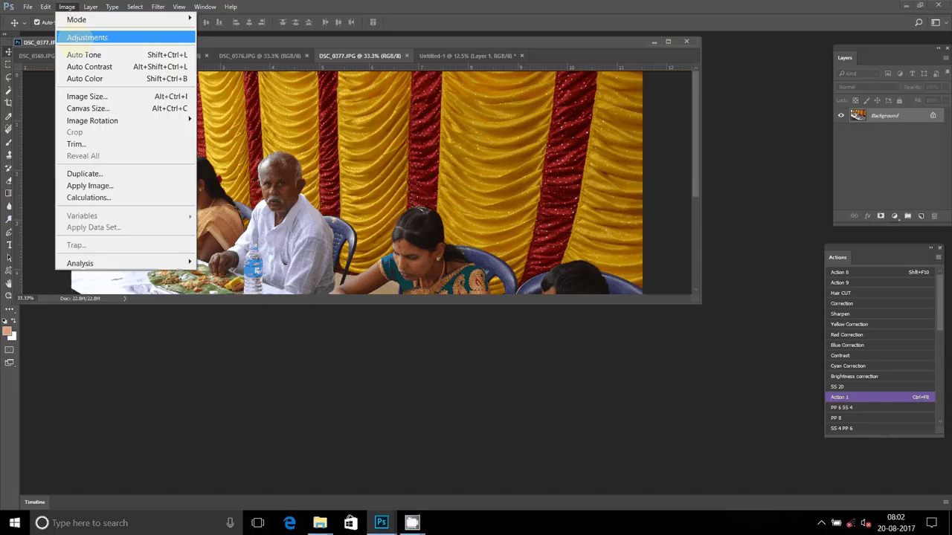
{"action": "mouse_move", "coordinate": [92, 120]}
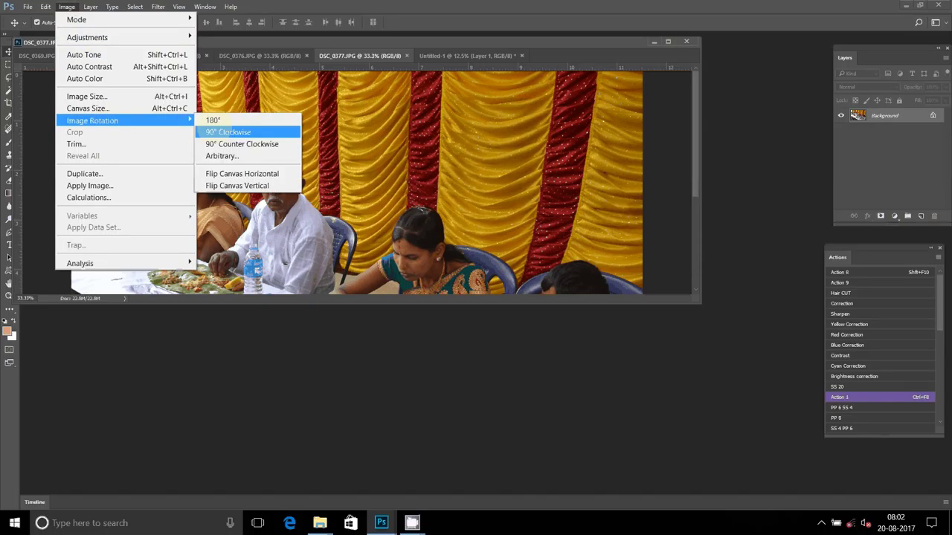
{"action": "left_click", "coordinate": [87, 96]}
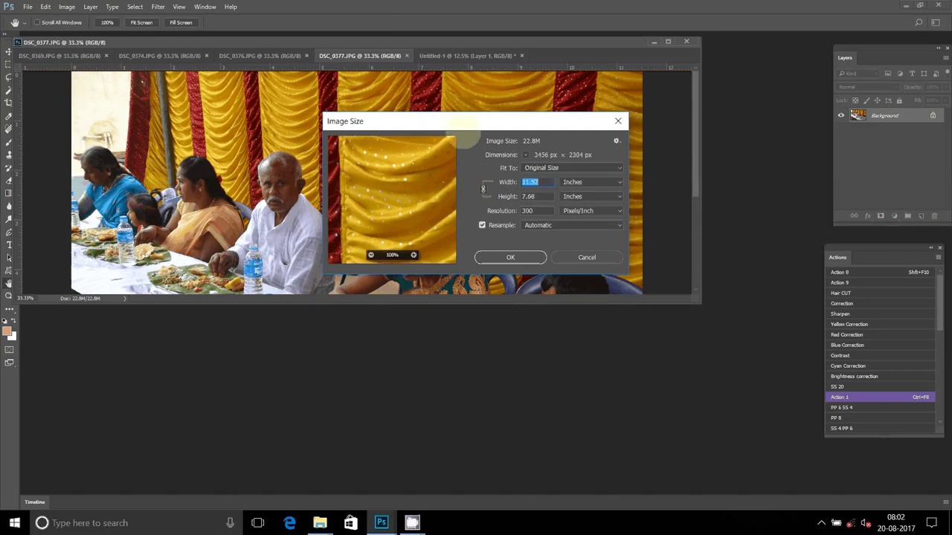
{"action": "mouse_move", "coordinate": [394, 144]}
{"action": "left_mouse_down"}
{"action": "mouse_move", "coordinate": [417, 202]}
{"action": "mouse_move", "coordinate": [556, 190]}
{"action": "left_mouse_up"}
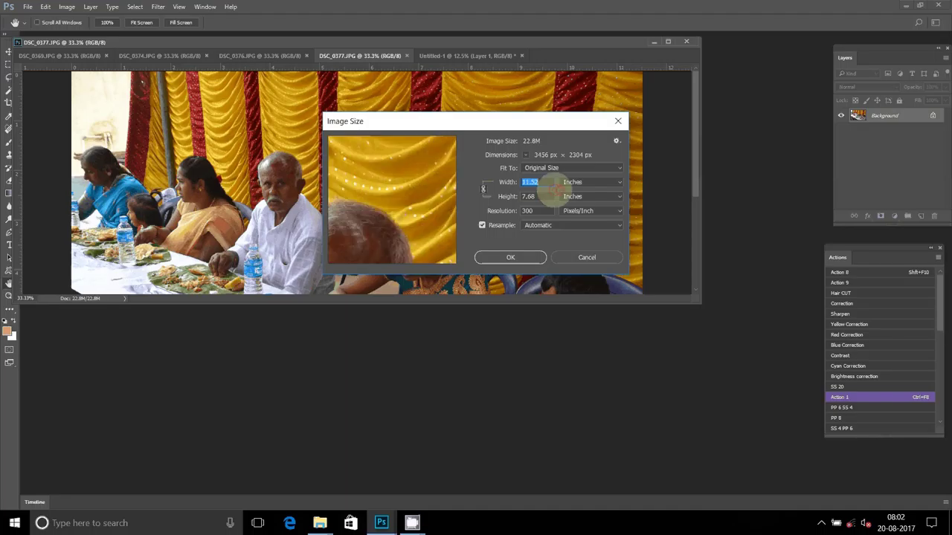
{"action": "type", "text": "4"}
{"action": "left_click", "coordinate": [510, 256]}
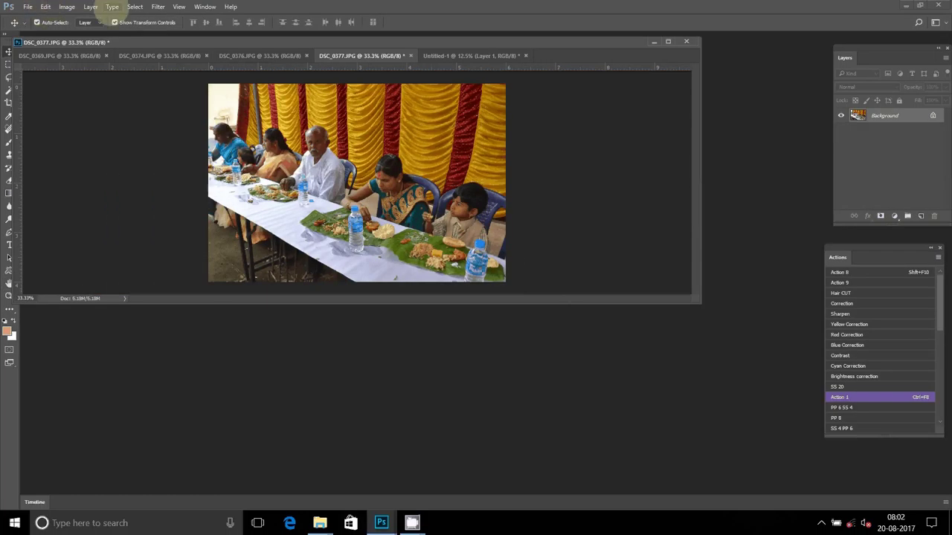
Cut the whole dining-table photo and close DSC_0377 without saving
{"action": "left_click", "coordinate": [111, 6]}
{"action": "mouse_move", "coordinate": [135, 7]}
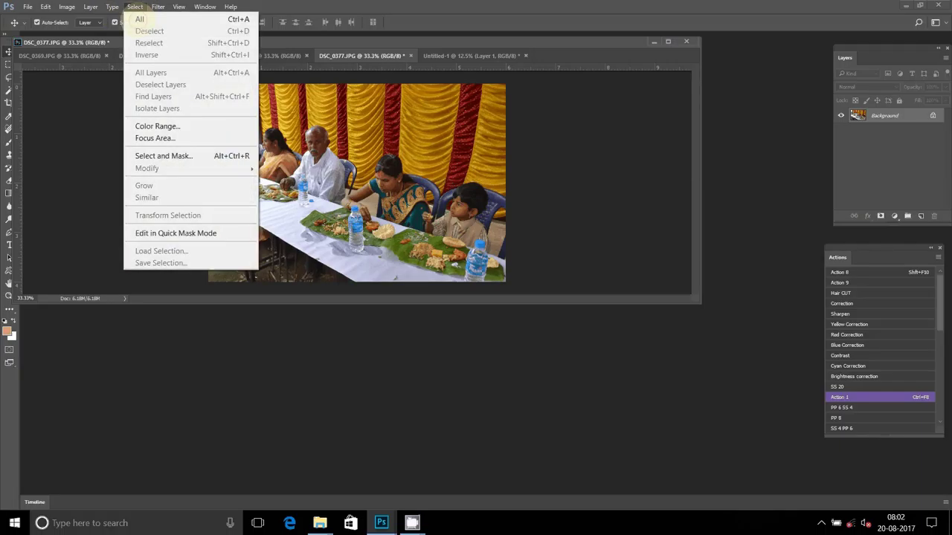
{"action": "left_click", "coordinate": [139, 19]}
{"action": "left_click", "coordinate": [46, 7]}
{"action": "left_click", "coordinate": [75, 77]}
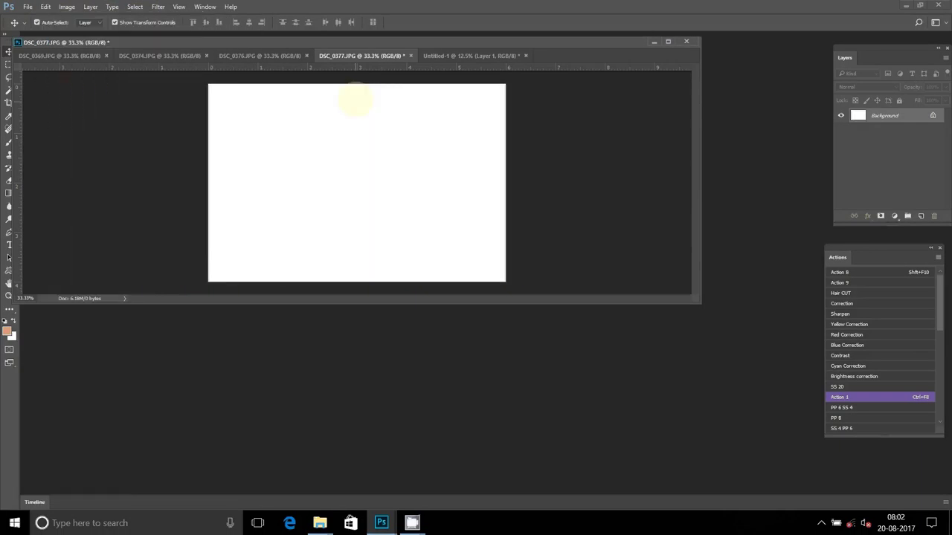
{"action": "left_click", "coordinate": [409, 55]}
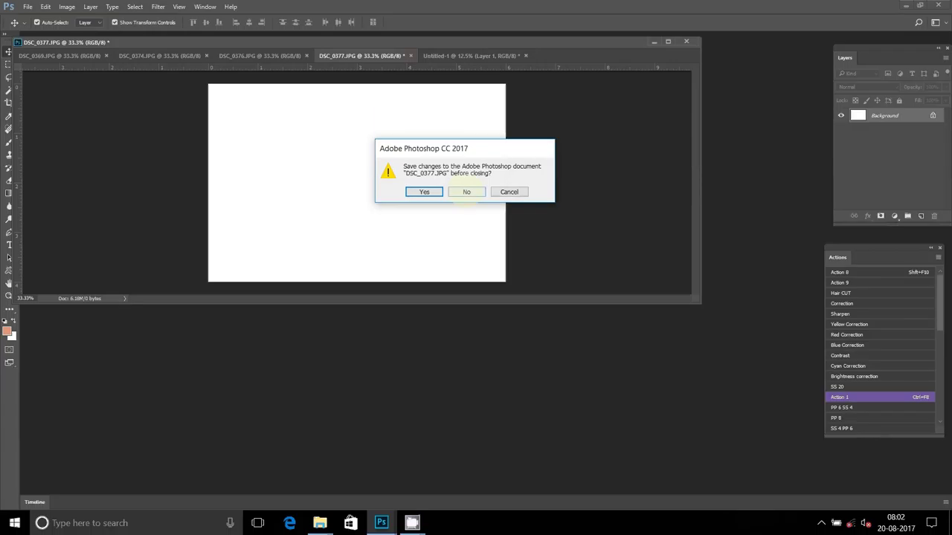
{"action": "left_click", "coordinate": [465, 190]}
Paste the photo into Untitled-1 as Layer 2 and move it to the top-left corner
{"action": "left_click", "coordinate": [45, 7]}
{"action": "left_click", "coordinate": [60, 112]}
{"action": "mouse_move", "coordinate": [402, 177]}
{"action": "left_mouse_down"}
{"action": "mouse_move", "coordinate": [330, 127]}
{"action": "mouse_move", "coordinate": [137, 86]}
{"action": "left_mouse_up"}
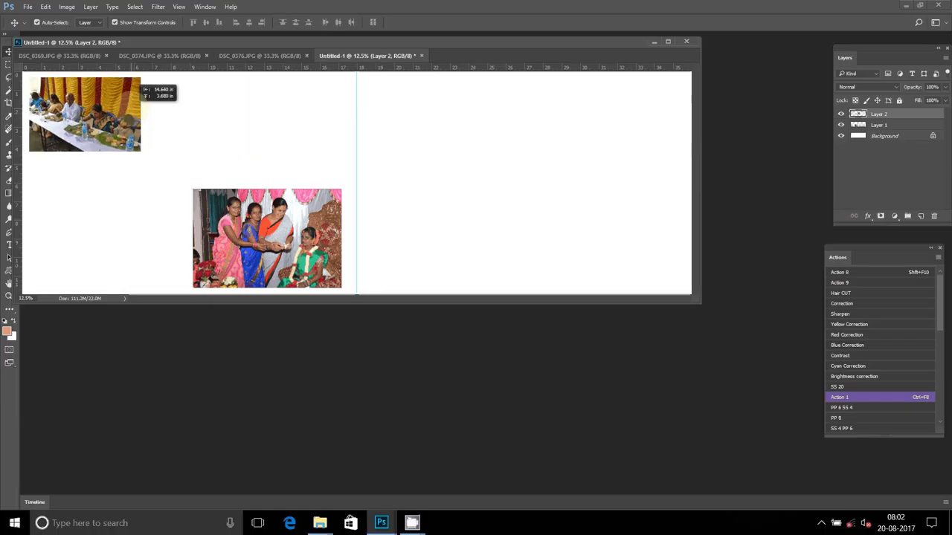
Resize the DSC_0376 photo to 6 inches wide
{"action": "left_click", "coordinate": [282, 56]}
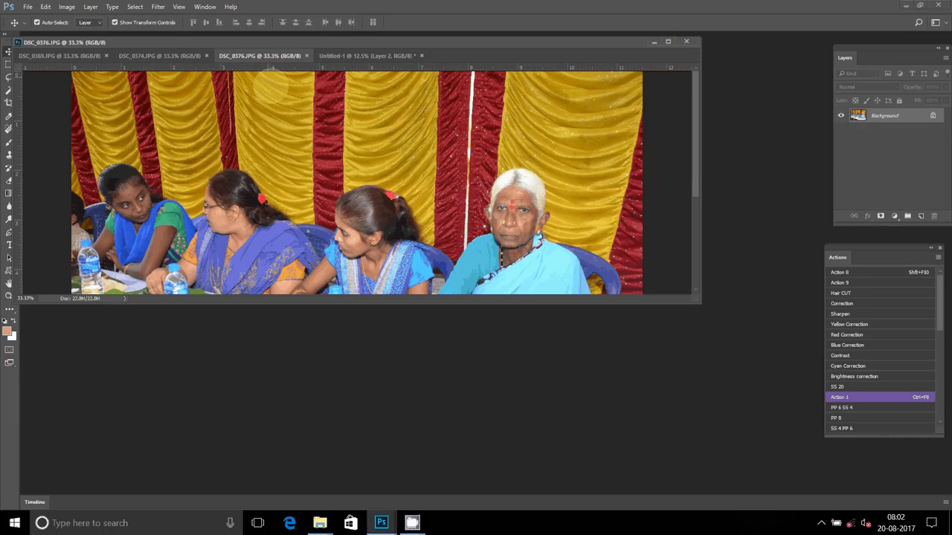
{"action": "left_click", "coordinate": [66, 6]}
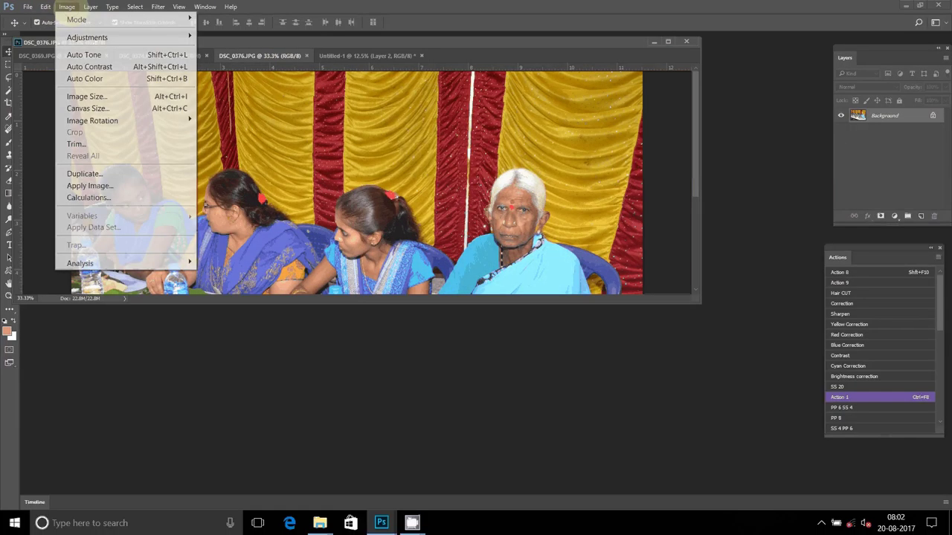
{"action": "left_click", "coordinate": [82, 96]}
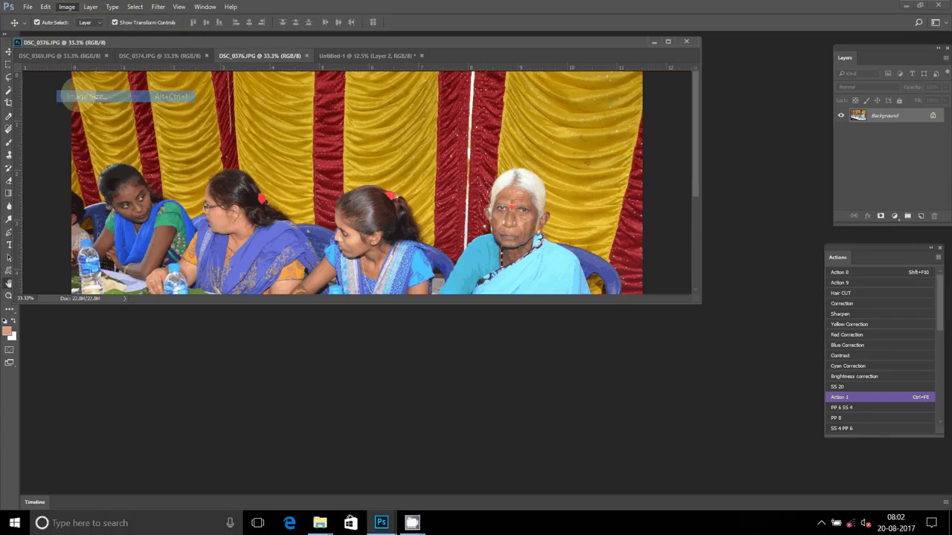
{"action": "type", "text": "6"}
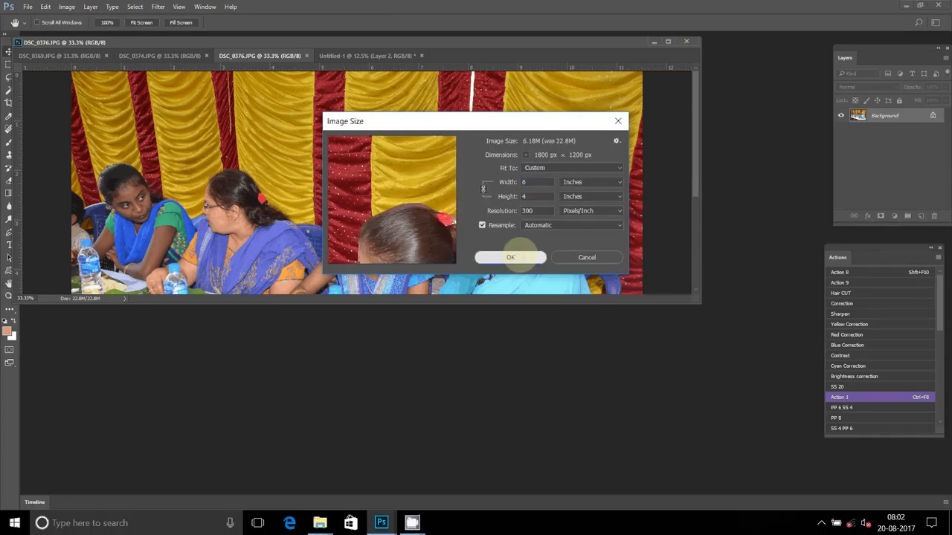
{"action": "left_click", "coordinate": [510, 257]}
{"action": "key", "text": "v"}
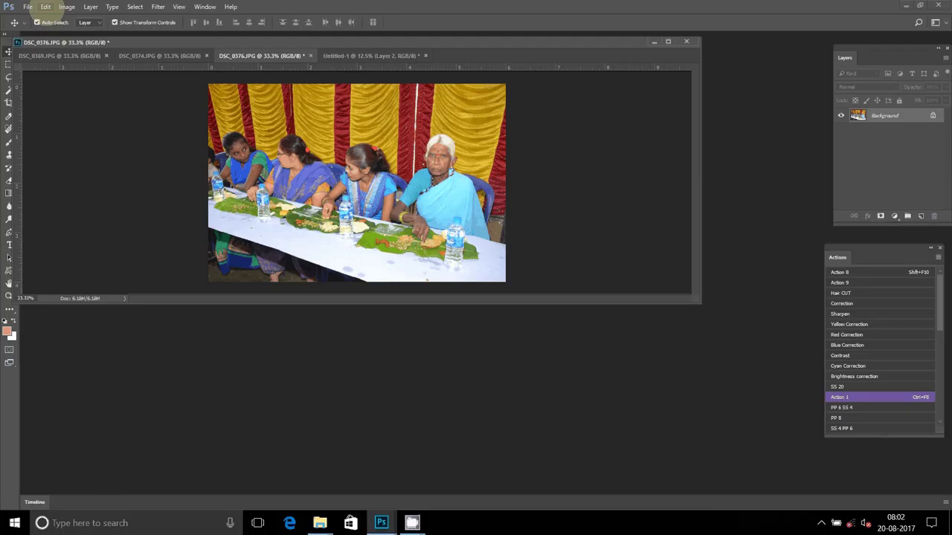
Cut all of DSC_0376 and close it without saving
{"action": "left_click", "coordinate": [46, 6]}
{"action": "left_click", "coordinate": [135, 19]}
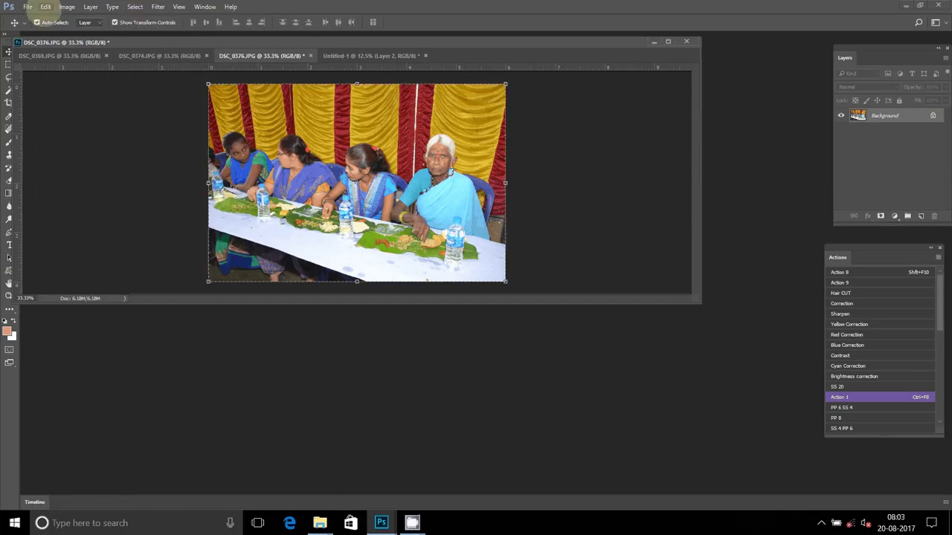
{"action": "left_click", "coordinate": [45, 7]}
{"action": "left_click", "coordinate": [74, 77]}
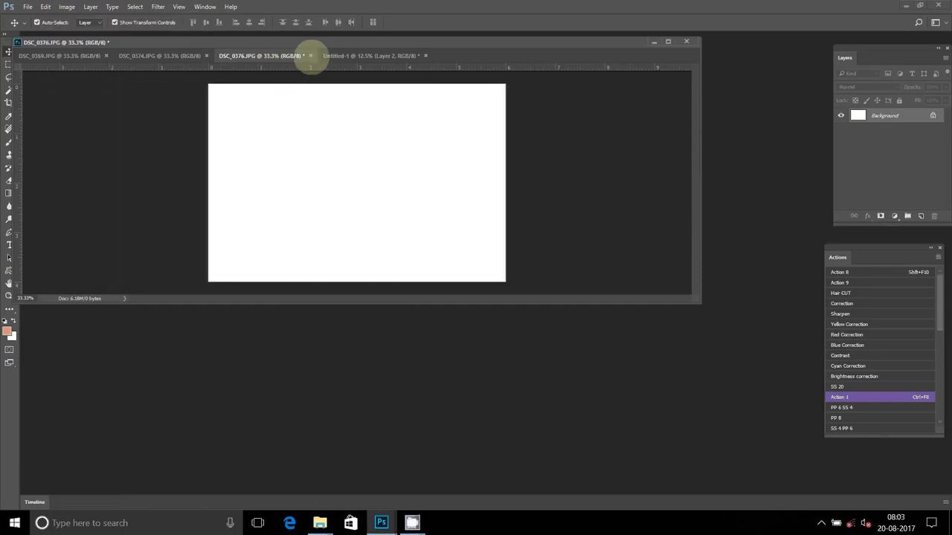
{"action": "left_click", "coordinate": [310, 56]}
{"action": "left_click", "coordinate": [465, 190]}
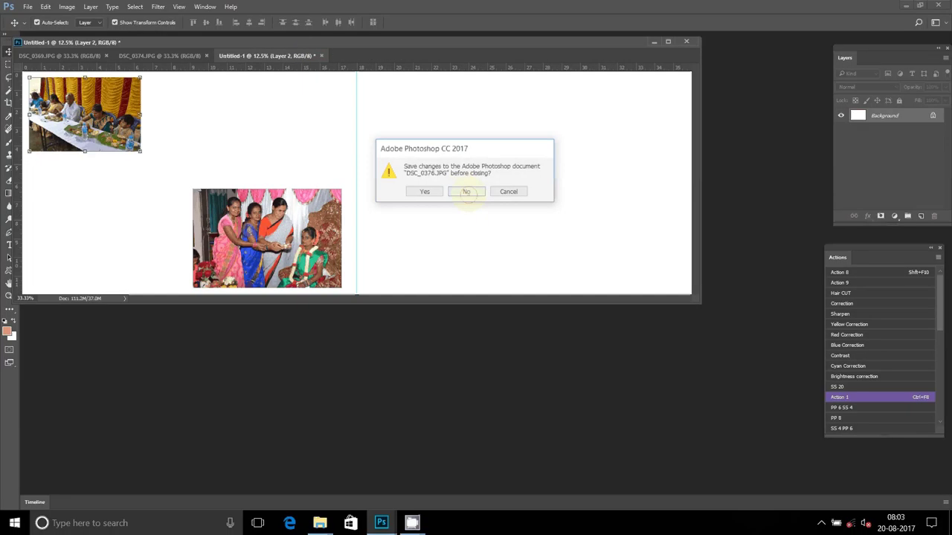
Paste it into the collage as Layer 3 beside the top-left photo, then bring up DSC_0374.JPG
{"action": "left_click", "coordinate": [45, 7]}
{"action": "mouse_move", "coordinate": [70, 127]}
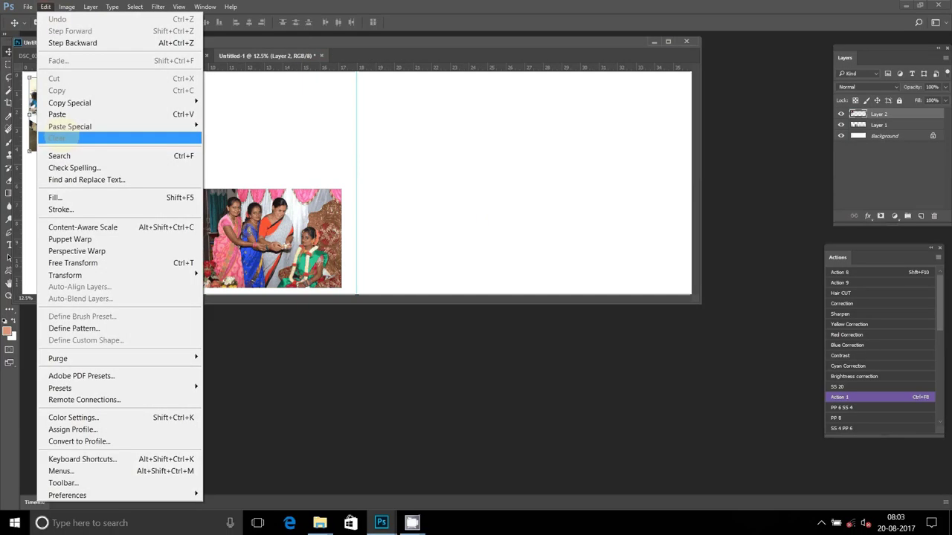
{"action": "left_click", "coordinate": [56, 114]}
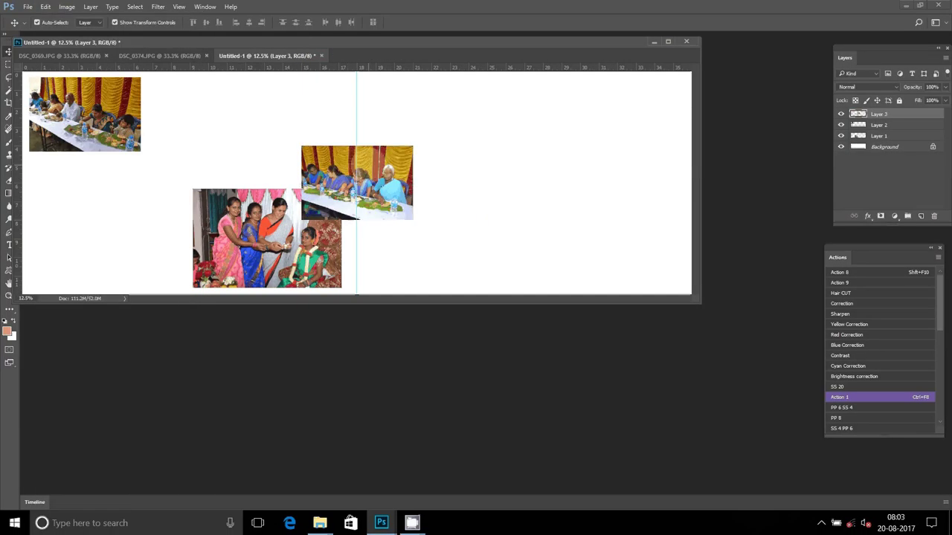
{"action": "mouse_move", "coordinate": [364, 164]}
{"action": "left_mouse_down"}
{"action": "mouse_move", "coordinate": [182, 89]}
{"action": "mouse_move", "coordinate": [225, 79]}
{"action": "left_mouse_up"}
{"action": "left_click", "coordinate": [159, 55]}
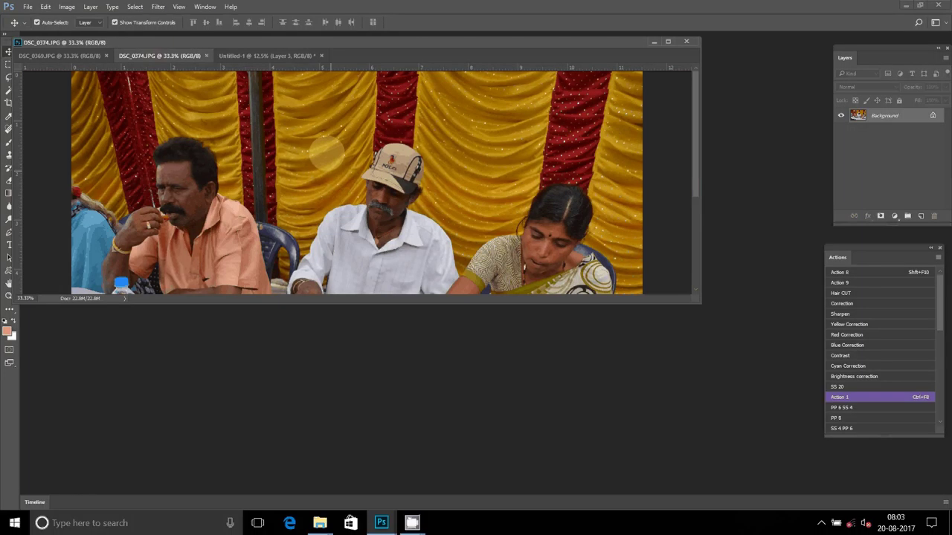
Resize DSC_0374.JPG to 6 inches wide (6 × 4 in)
{"action": "left_click", "coordinate": [66, 6]}
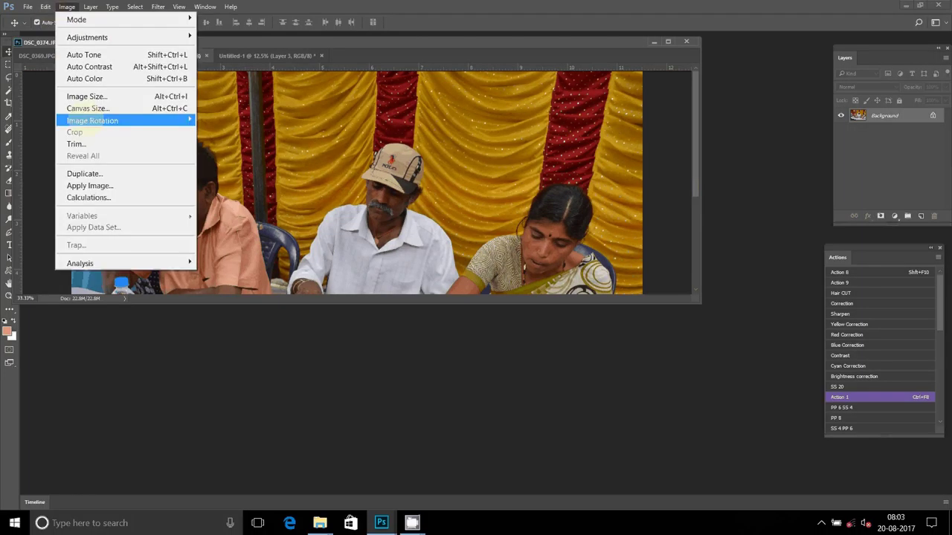
{"action": "left_click", "coordinate": [87, 96]}
{"action": "type", "text": "6"}
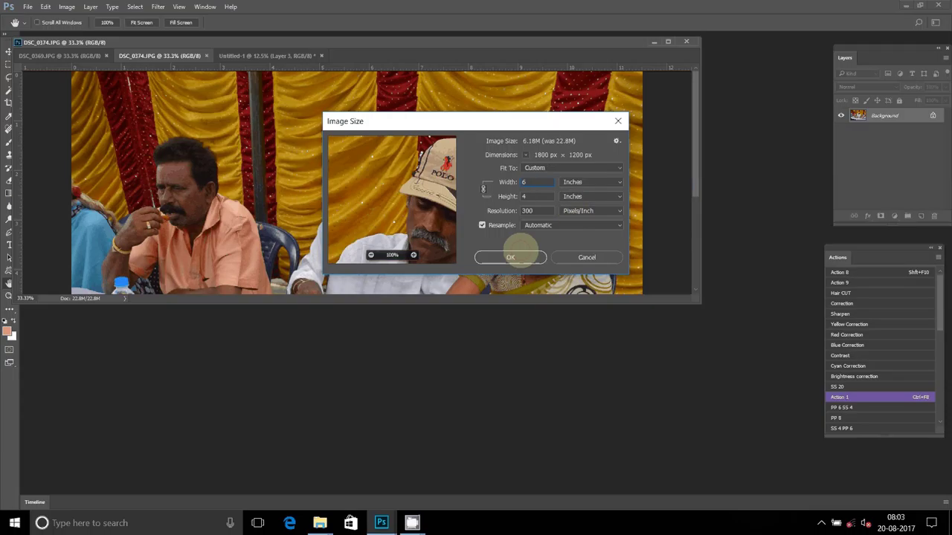
{"action": "left_click", "coordinate": [520, 247]}
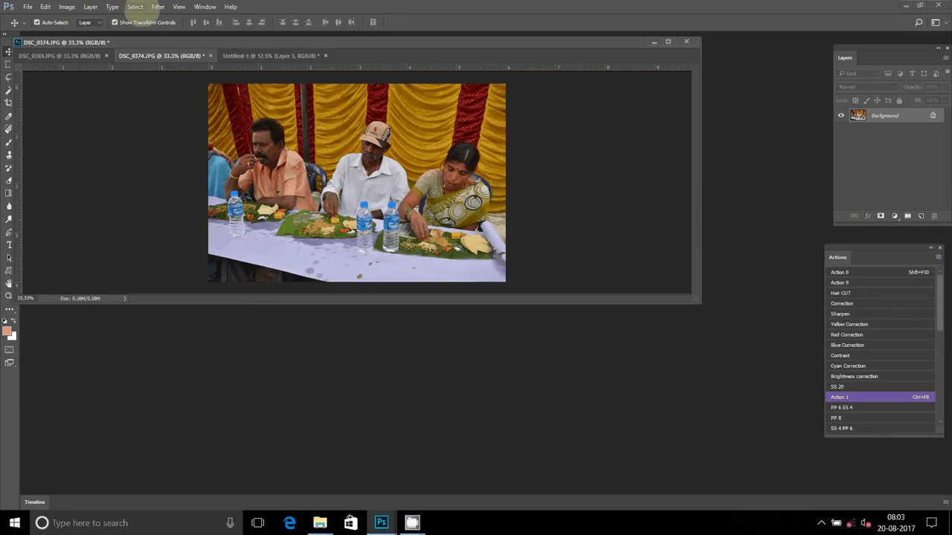
Cut the whole image and close DSC_0374.JPG without saving
{"action": "left_click", "coordinate": [134, 7]}
{"action": "left_click", "coordinate": [139, 19]}
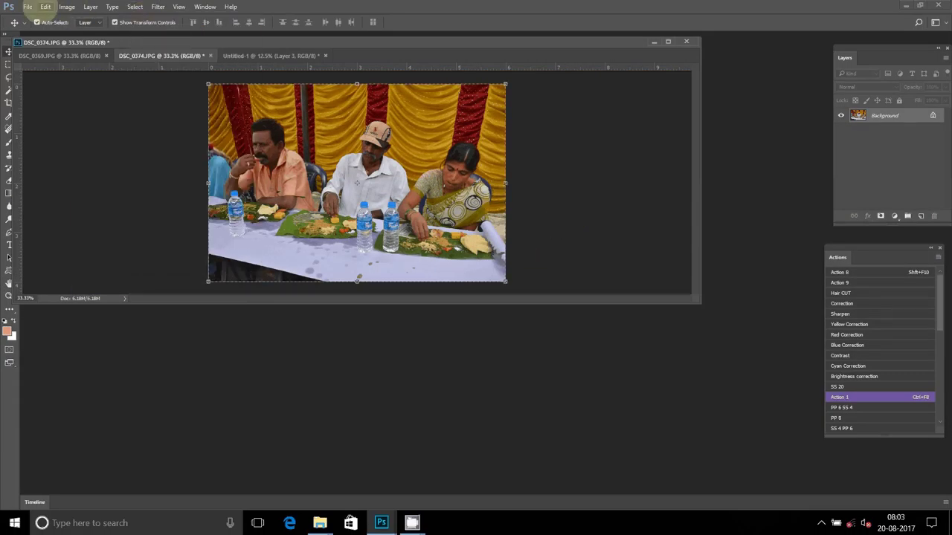
{"action": "left_click", "coordinate": [46, 6]}
{"action": "left_click", "coordinate": [74, 87]}
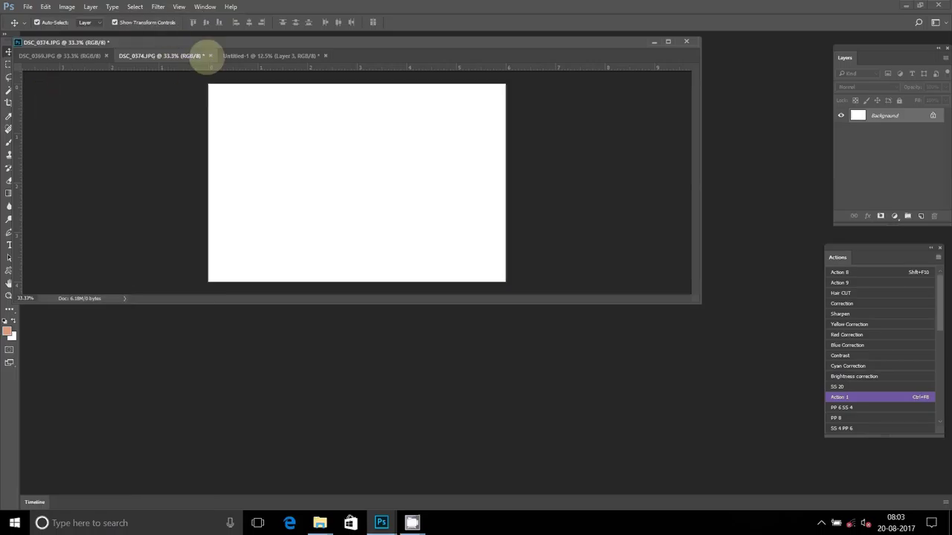
{"action": "left_click", "coordinate": [210, 55]}
{"action": "left_click", "coordinate": [470, 192]}
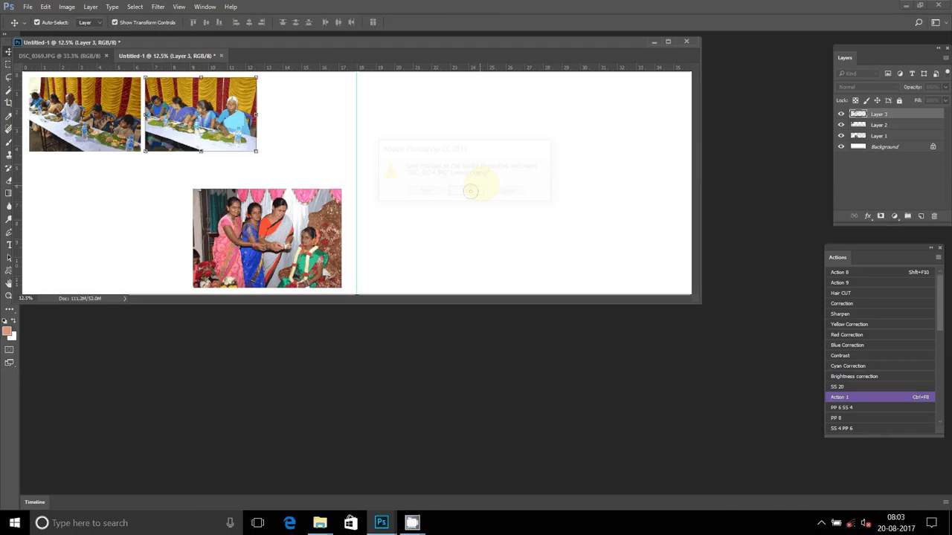
Paste DSC_0374 as Layer 4 just below the top-left photo, nudged slightly up
{"action": "left_click", "coordinate": [45, 6]}
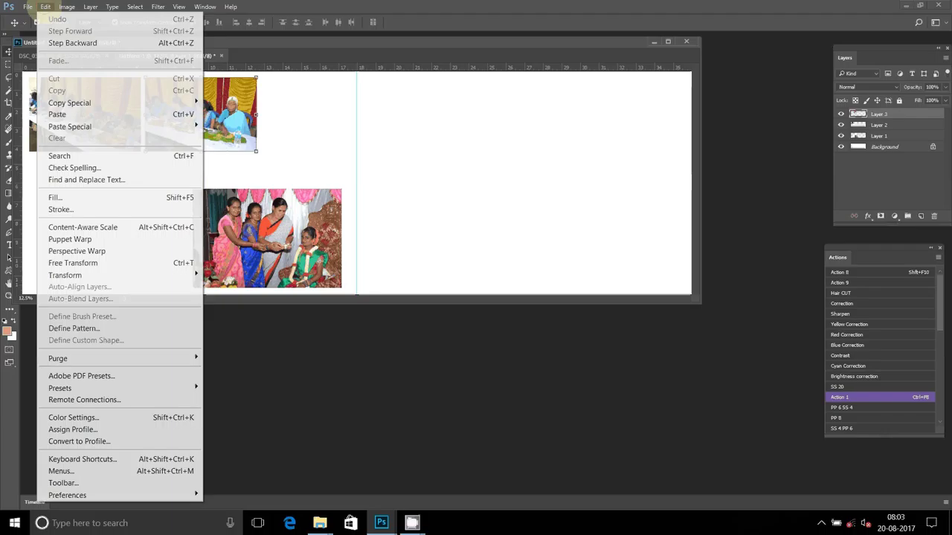
{"action": "left_click", "coordinate": [74, 113]}
{"action": "mouse_move", "coordinate": [402, 149]}
{"action": "left_mouse_down"}
{"action": "mouse_move", "coordinate": [365, 76]}
{"action": "mouse_move", "coordinate": [138, 157]}
{"action": "left_mouse_up"}
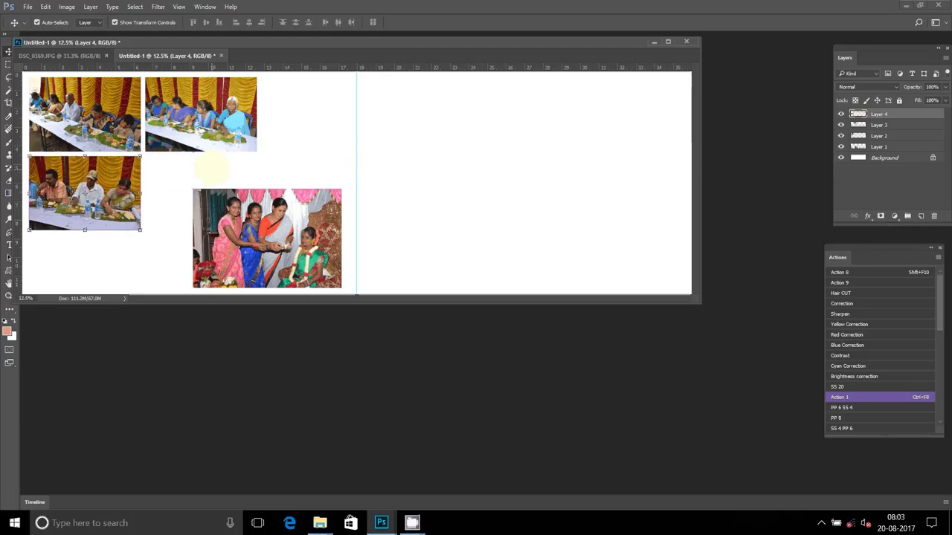
{"action": "key", "text": "shift+Up"}
{"action": "key", "text": "shift+Up"}
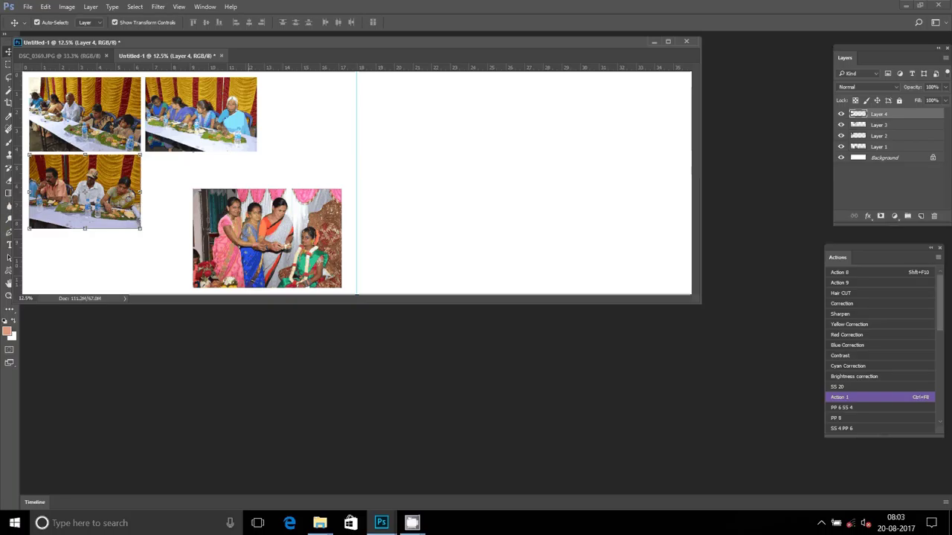
Switch to the DSC_0369 group photo, dismiss the background-layer warning, and apply a new image size
{"action": "left_click", "coordinate": [74, 56]}
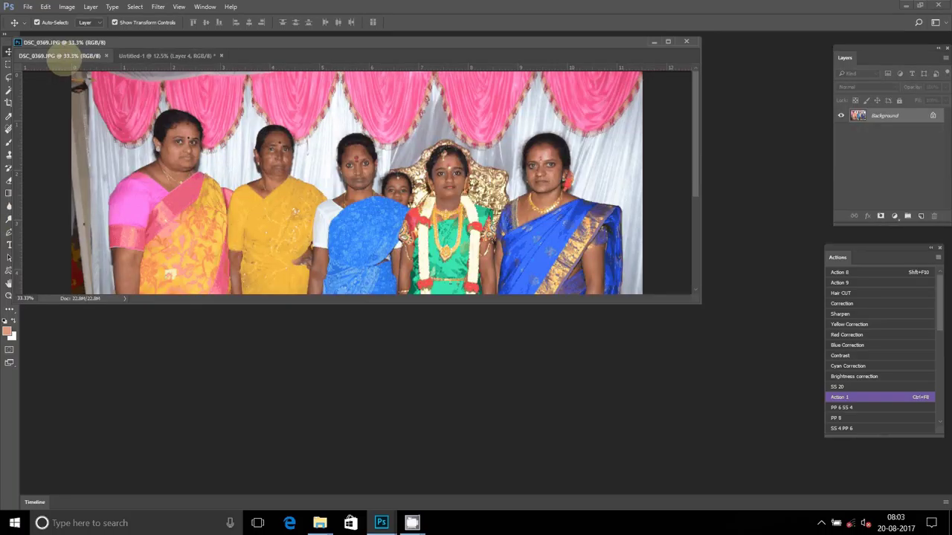
{"action": "left_click_drag", "start_coordinate": [179, 145], "coordinate": [78, 15]}
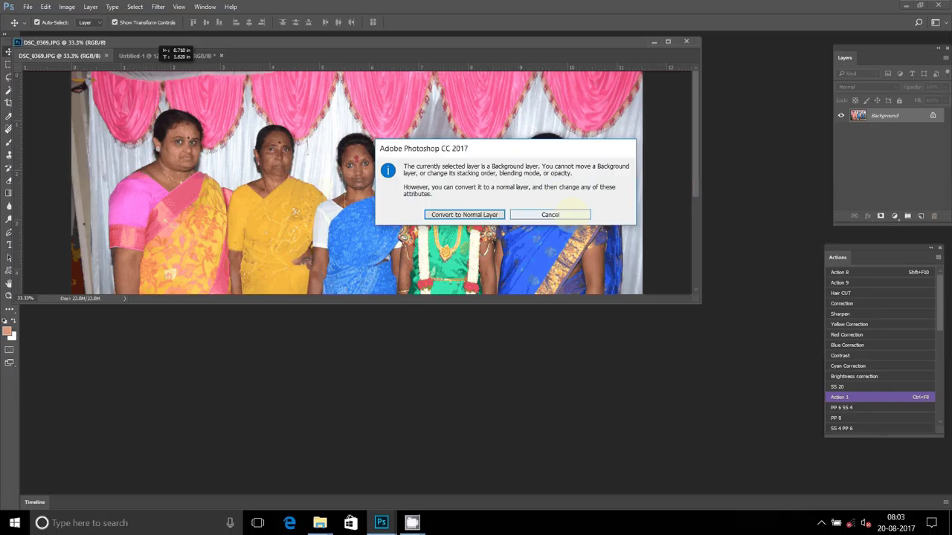
{"action": "left_click", "coordinate": [565, 213]}
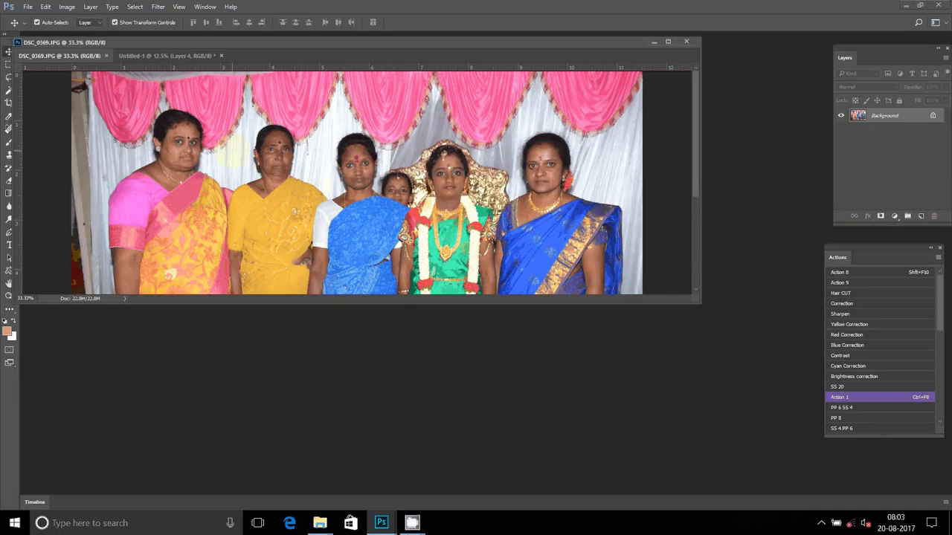
{"action": "left_click", "coordinate": [67, 7]}
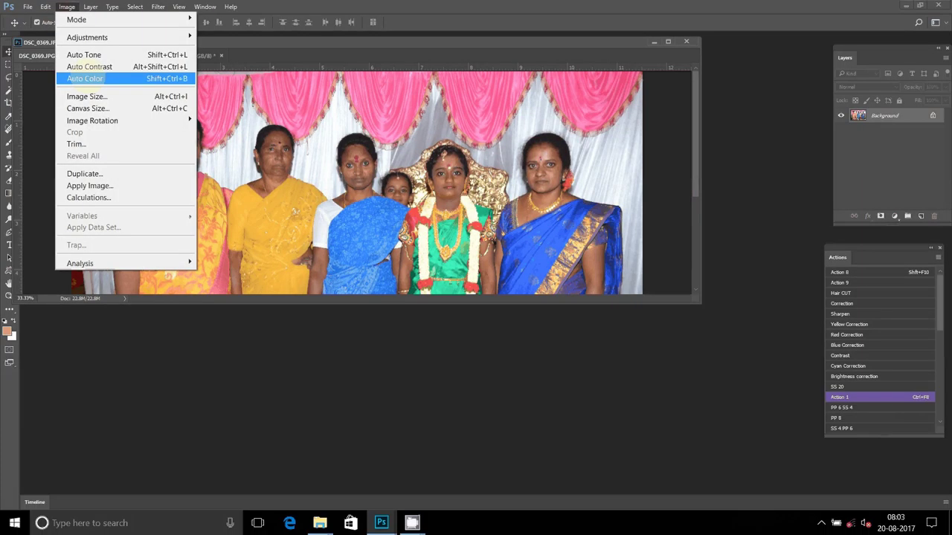
{"action": "left_click", "coordinate": [87, 96]}
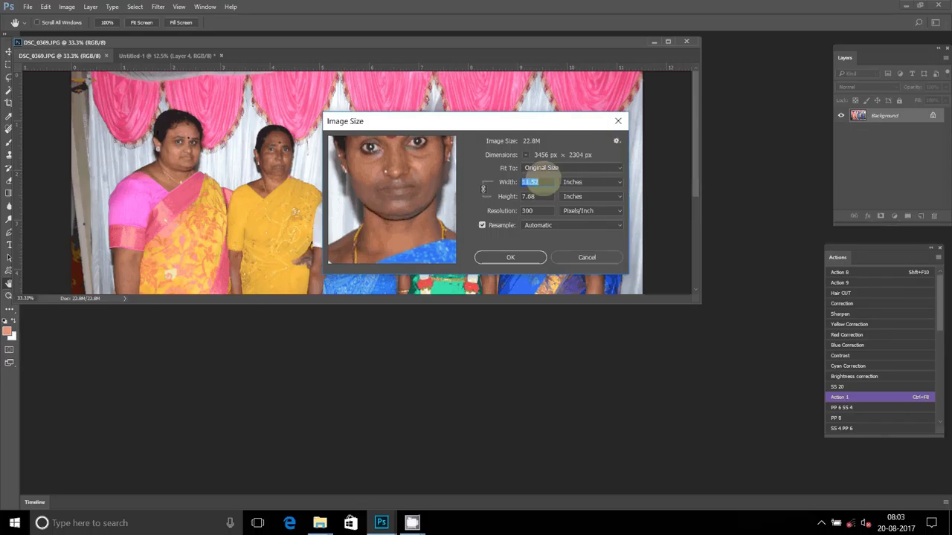
{"action": "left_click", "coordinate": [538, 255]}
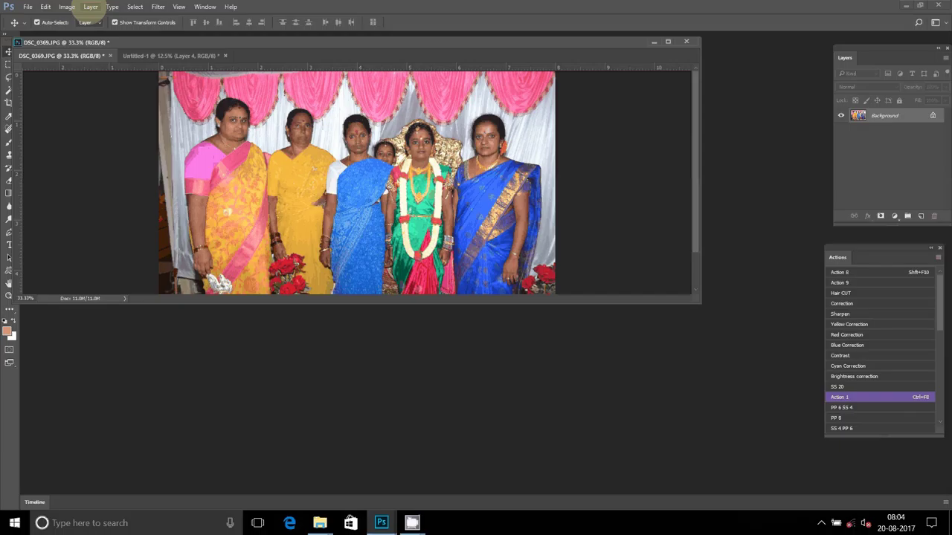
Cut the entire group photo and close DSC_0369.JPG without saving
{"action": "left_click", "coordinate": [135, 7]}
{"action": "left_click", "coordinate": [67, 6]}
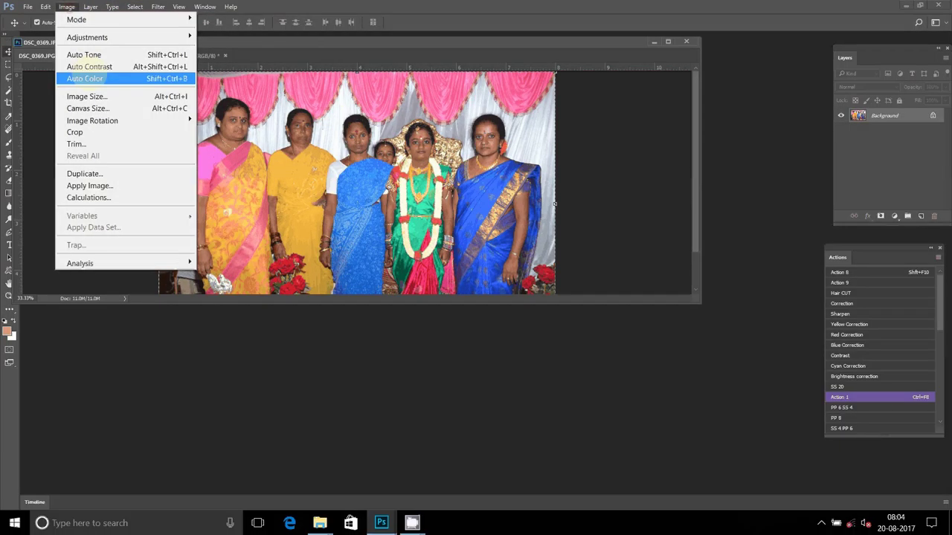
{"action": "left_click", "coordinate": [90, 6]}
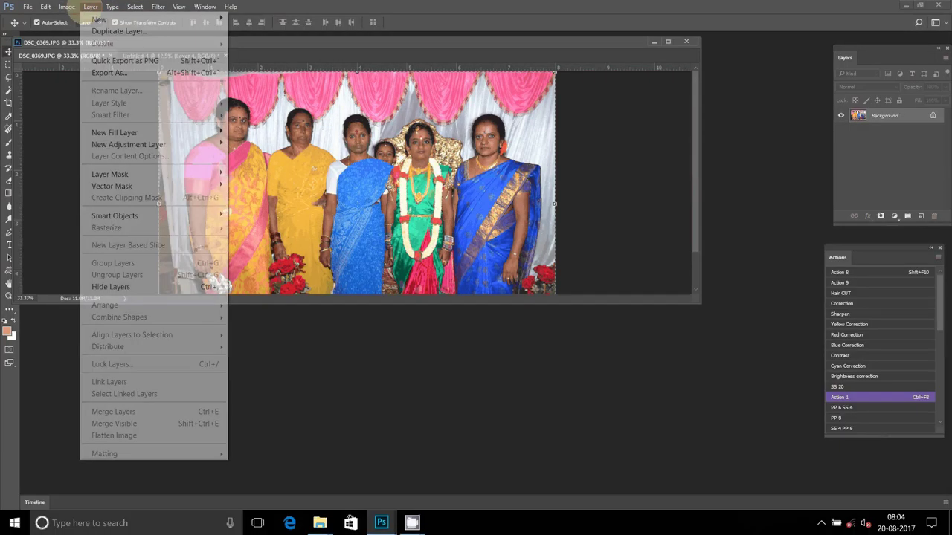
{"action": "left_click", "coordinate": [47, 8]}
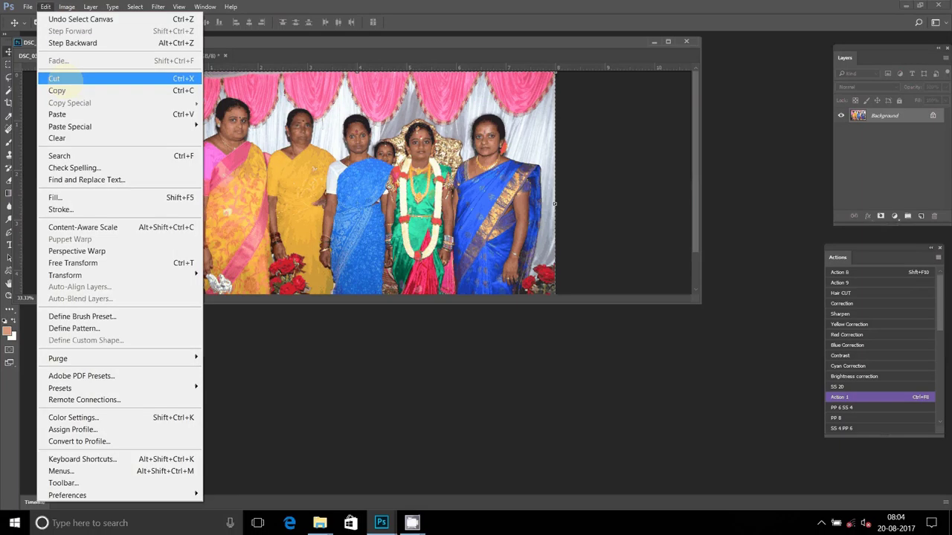
{"action": "left_click", "coordinate": [54, 78]}
{"action": "left_click", "coordinate": [110, 56]}
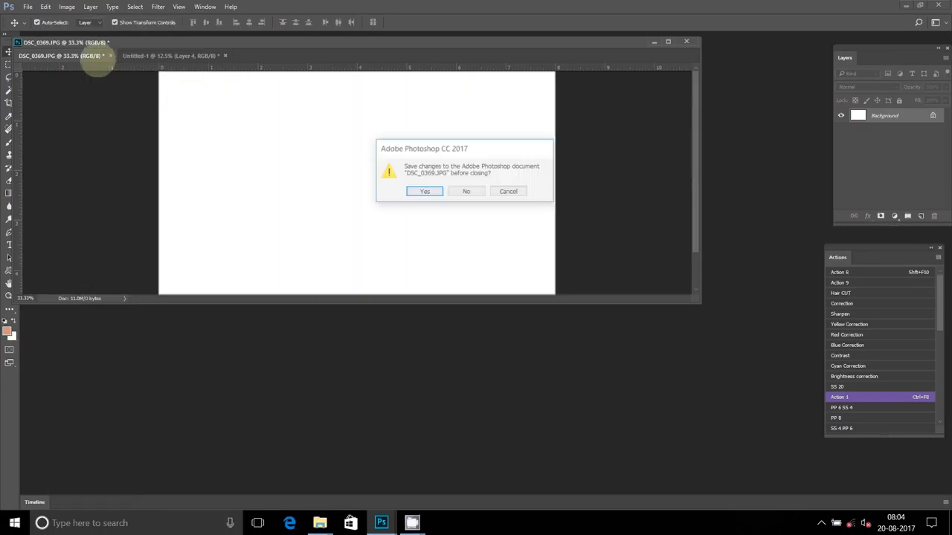
{"action": "left_click", "coordinate": [466, 192]}
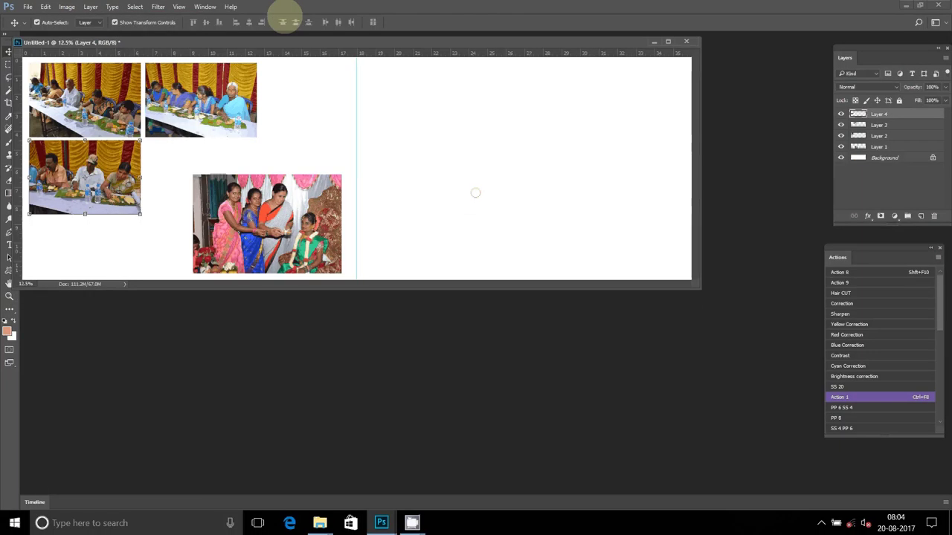
Paste the group photo as Layer 5 and move Layer 3 to the bottom of the left column
{"action": "left_click", "coordinate": [45, 7]}
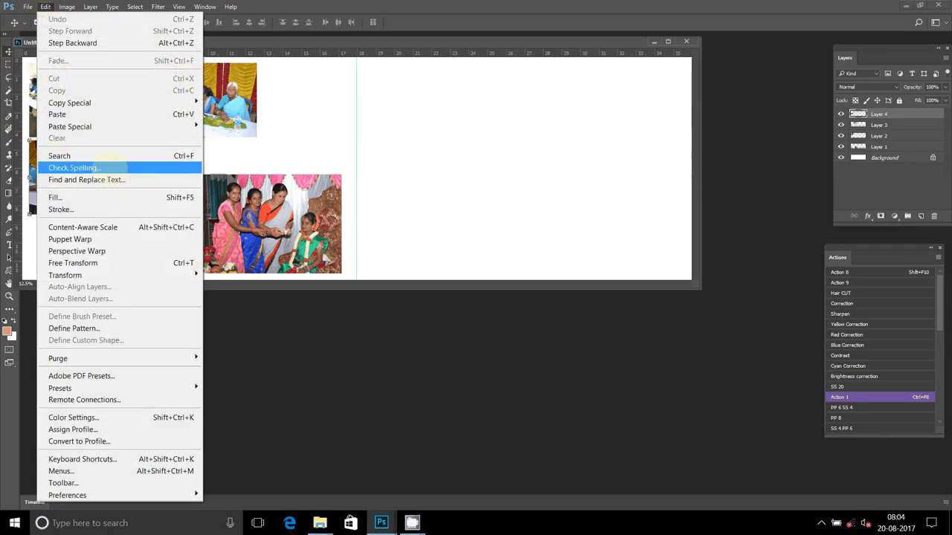
{"action": "left_click", "coordinate": [57, 115]}
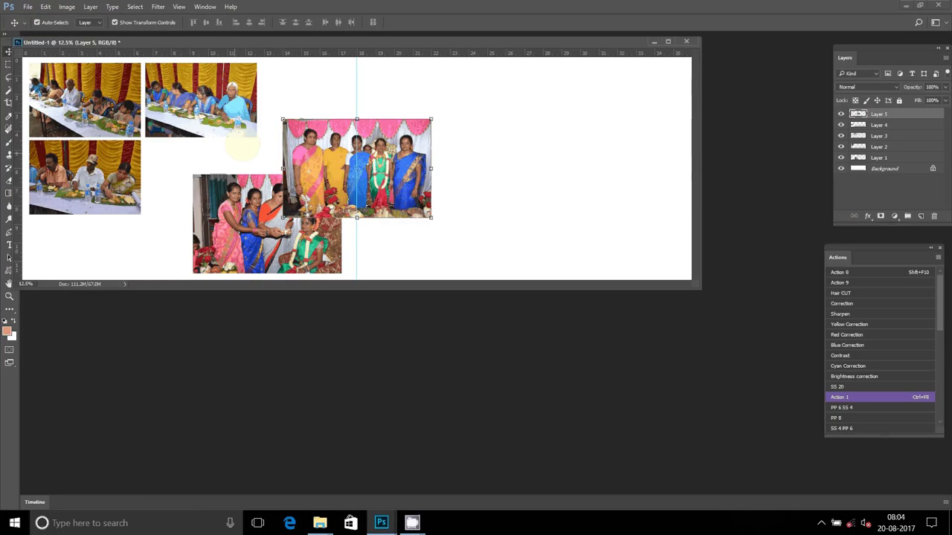
{"action": "mouse_move", "coordinate": [211, 71]}
{"action": "left_mouse_down"}
{"action": "mouse_move", "coordinate": [212, 126]}
{"action": "mouse_move", "coordinate": [101, 190]}
{"action": "mouse_move", "coordinate": [105, 206]}
{"action": "left_mouse_up"}
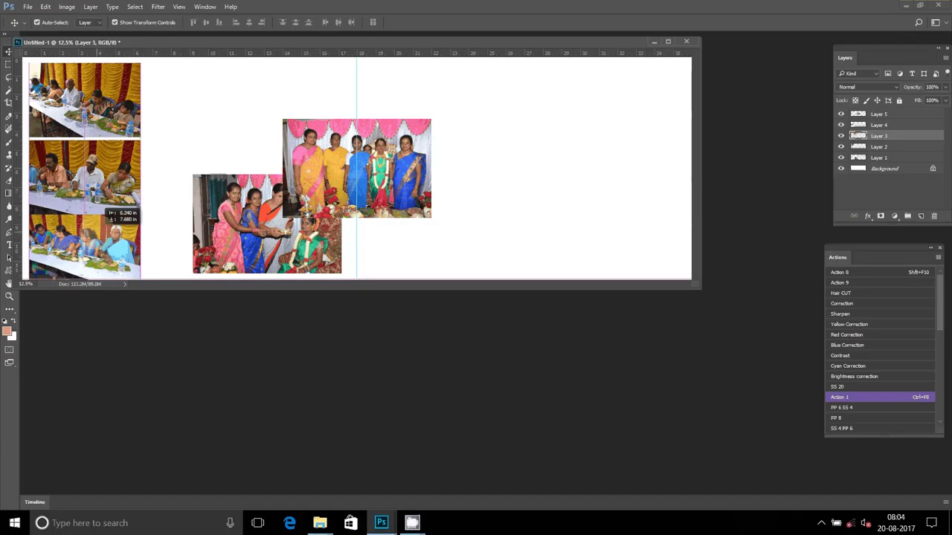
{"action": "left_click", "coordinate": [106, 205]}
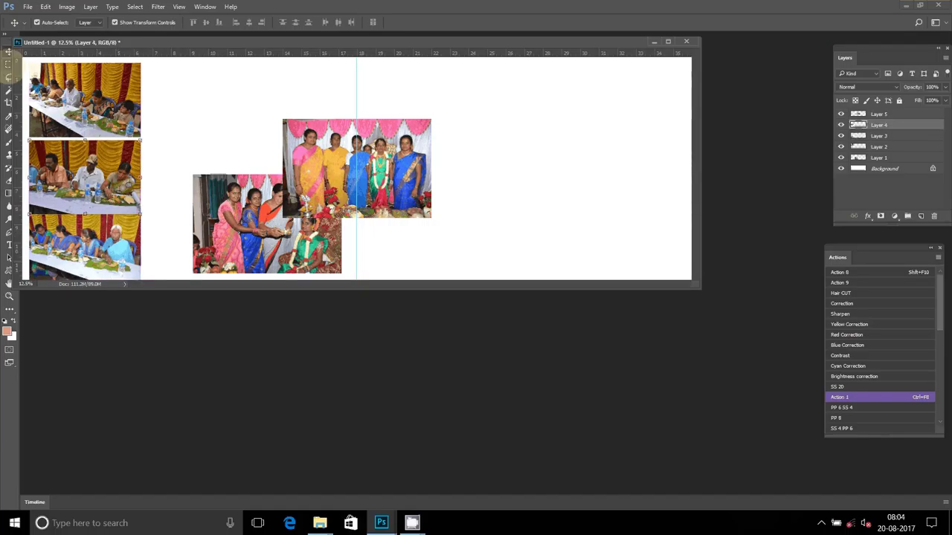
Delete a strip from the second photo's top edge and move it up toward the first
{"action": "key", "text": "m"}
{"action": "left_click_drag", "start_coordinate": [27, 133], "coordinate": [141, 145]}
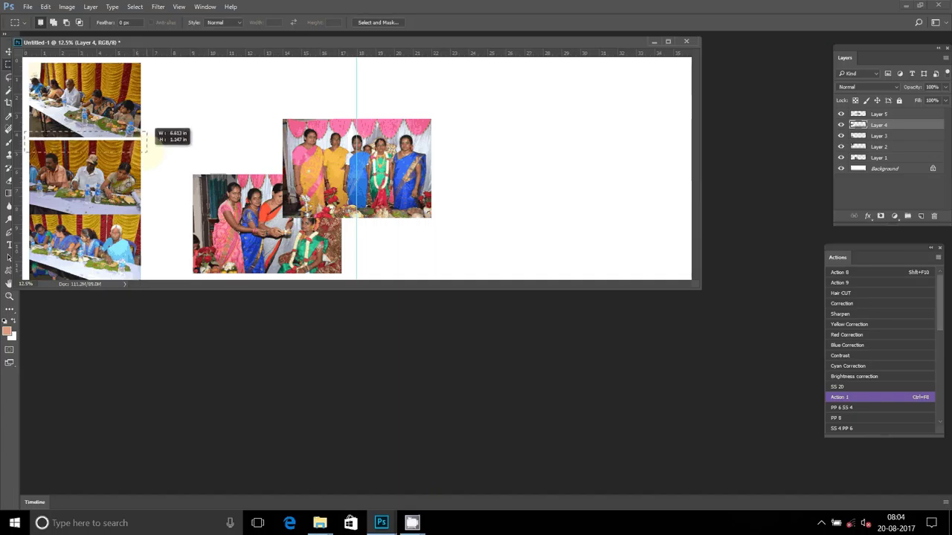
{"action": "left_click_drag", "start_coordinate": [141, 138], "coordinate": [147, 151]}
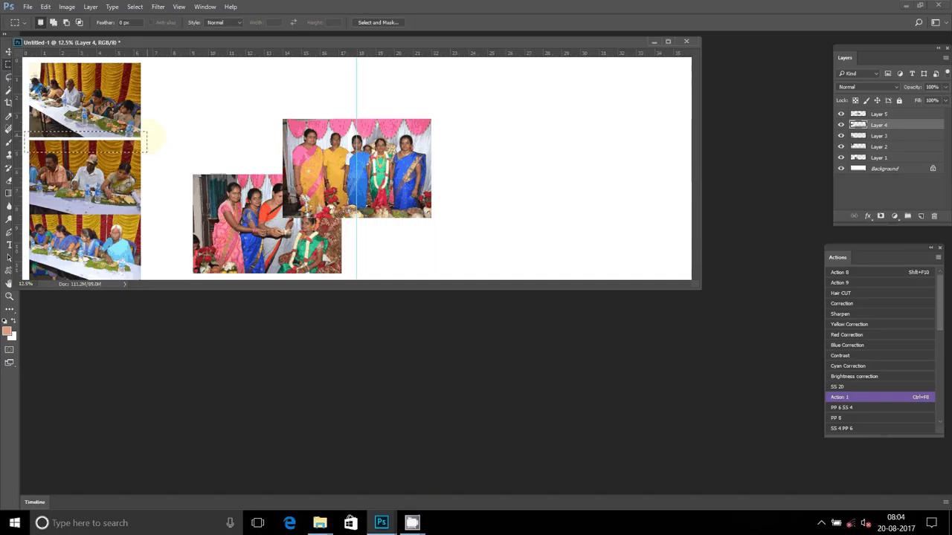
{"action": "key", "text": "Delete"}
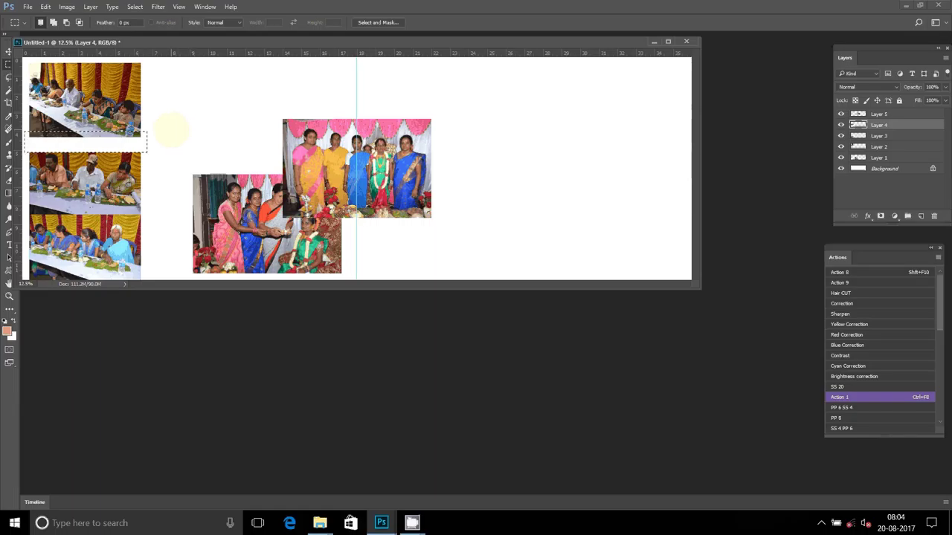
{"action": "key", "text": "v"}
{"action": "key", "text": "ctrl+d"}
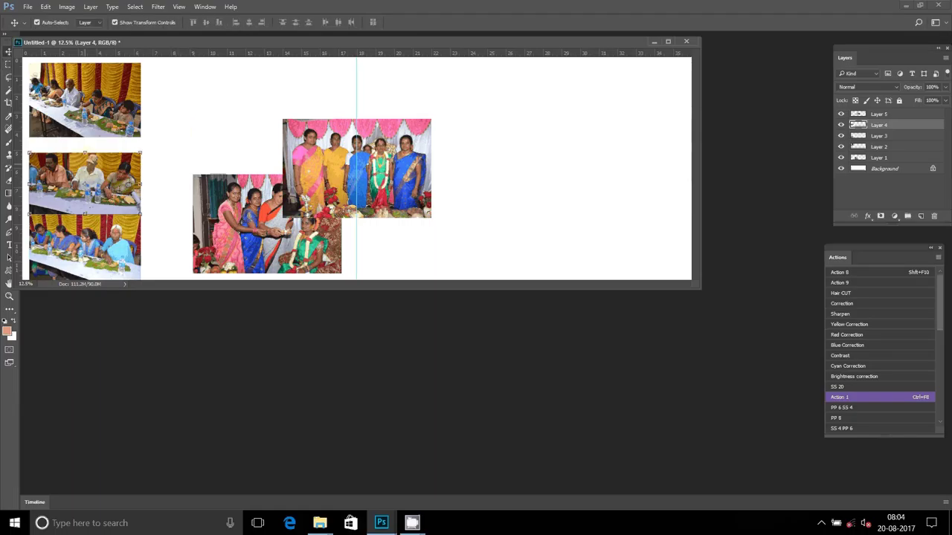
{"action": "left_click_drag", "start_coordinate": [97, 146], "coordinate": [99, 137]}
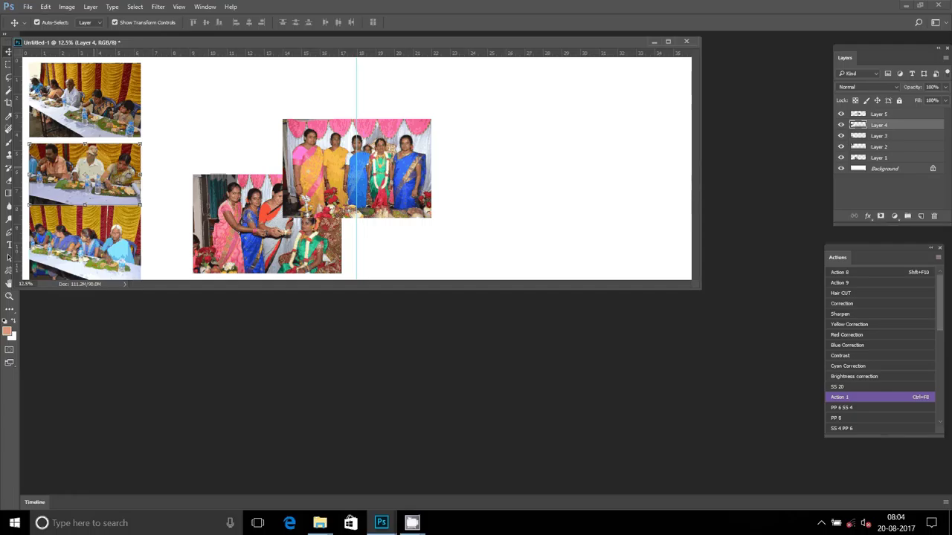
{"action": "key", "text": "shift+Up"}
{"action": "key", "text": "shift+Up"}
{"action": "key", "text": "shift+Up"}
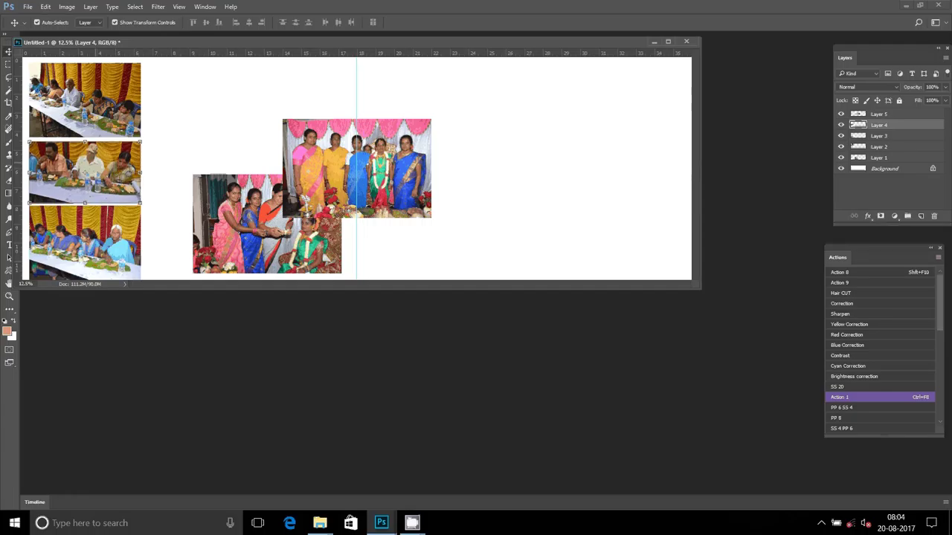
{"action": "key", "text": "shift+Up"}
Trim a strip from the top-left photo's top and move it up toward the canvas top
{"action": "left_click", "coordinate": [79, 85]}
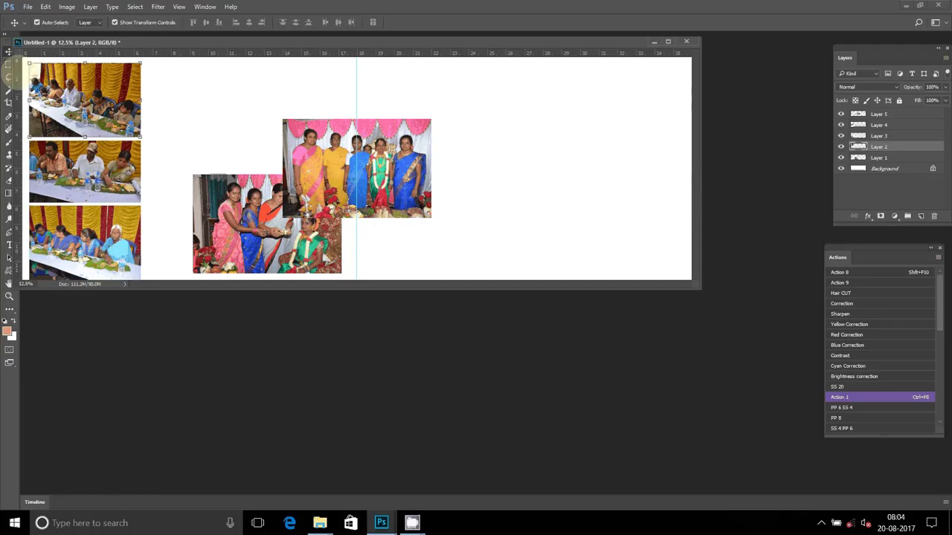
{"action": "left_click", "coordinate": [8, 64]}
{"action": "mouse_move", "coordinate": [26, 59]}
{"action": "left_mouse_down"}
{"action": "mouse_move", "coordinate": [85, 78]}
{"action": "mouse_move", "coordinate": [148, 75]}
{"action": "left_mouse_up"}
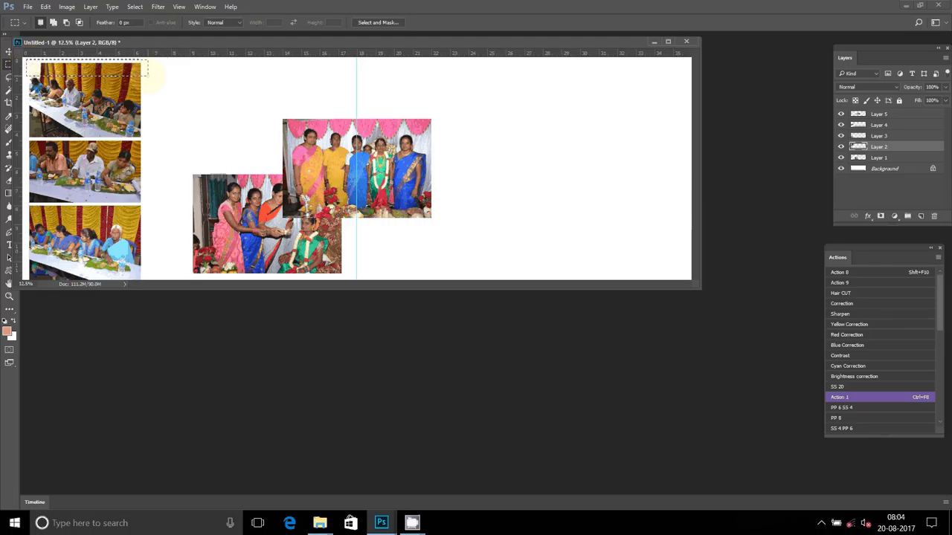
{"action": "key", "text": "Delete"}
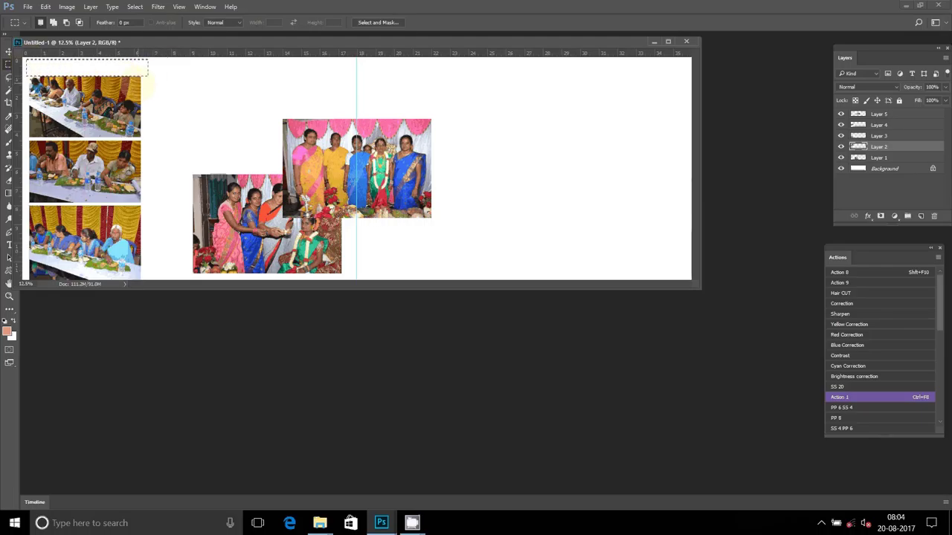
{"action": "key", "text": "d"}
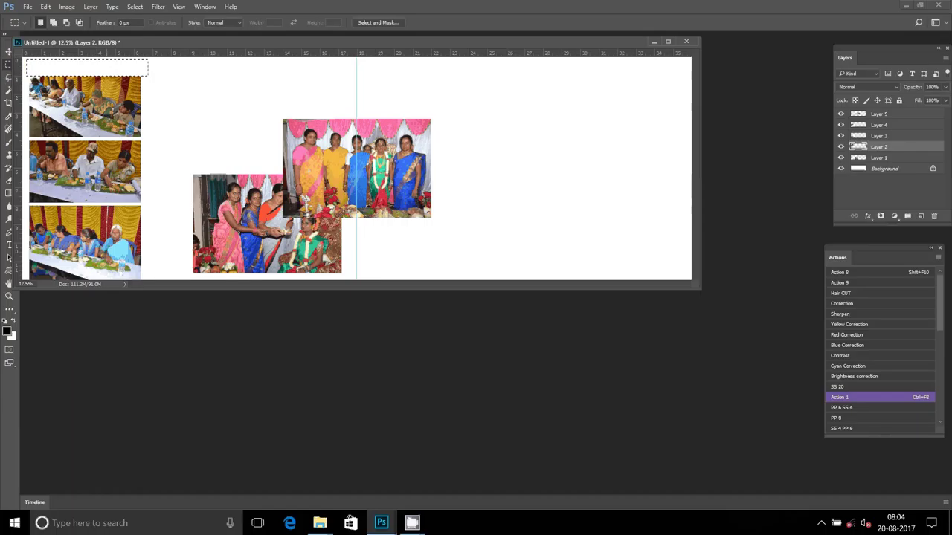
{"action": "key", "text": "ctrl+d"}
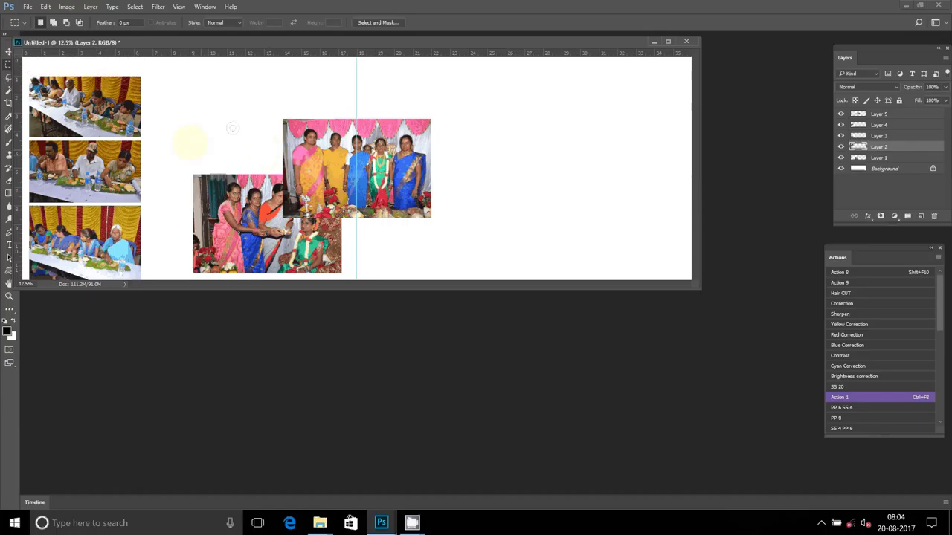
{"action": "left_click", "coordinate": [8, 51]}
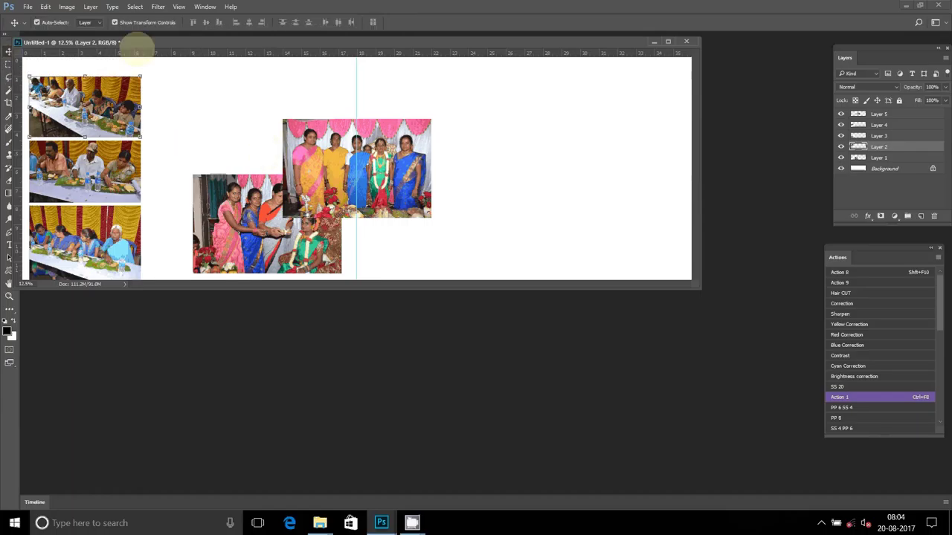
{"action": "left_click_drag", "start_coordinate": [137, 42], "coordinate": [186, 65]}
{"action": "left_click_drag", "start_coordinate": [138, 102], "coordinate": [138, 90]}
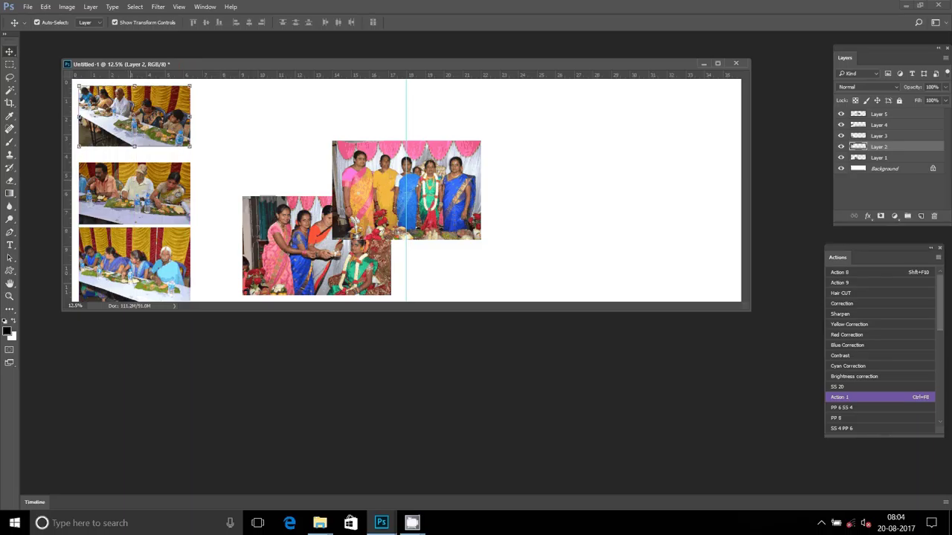
Stack the second and third left-column photos snugly beneath the first
{"action": "left_click", "coordinate": [124, 183]}
{"action": "left_click_drag", "start_coordinate": [134, 170], "coordinate": [134, 163]}
{"action": "left_click", "coordinate": [132, 186]}
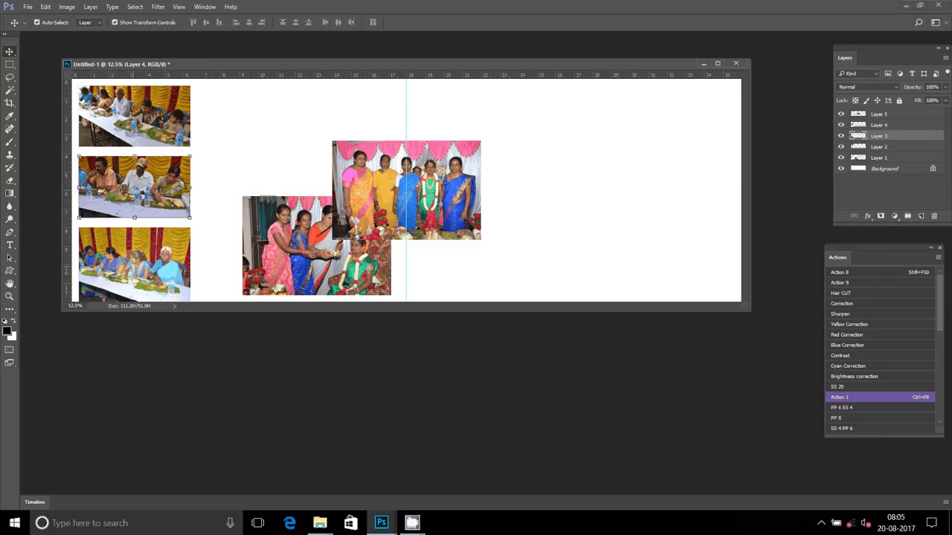
{"action": "left_click_drag", "start_coordinate": [146, 252], "coordinate": [145, 246]}
{"action": "left_click", "coordinate": [149, 182]}
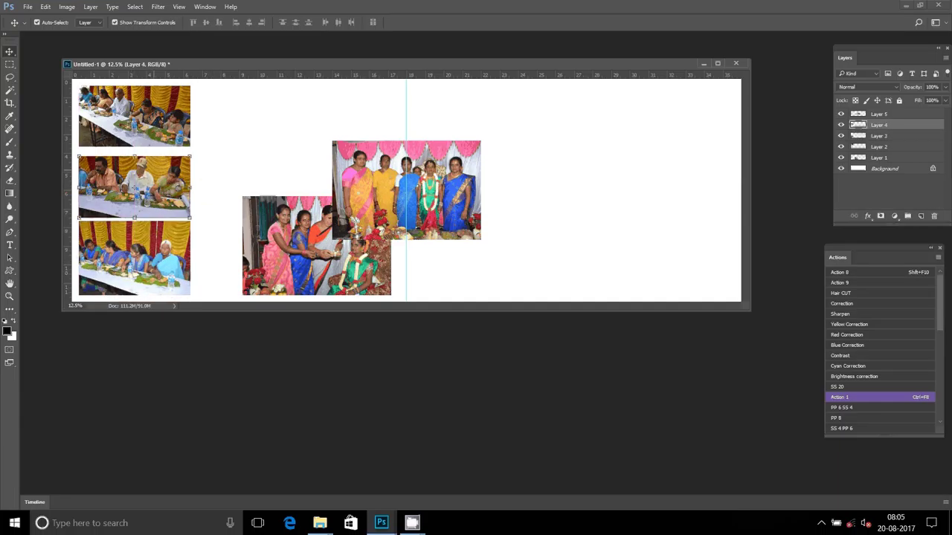
{"action": "key", "text": "Up"}
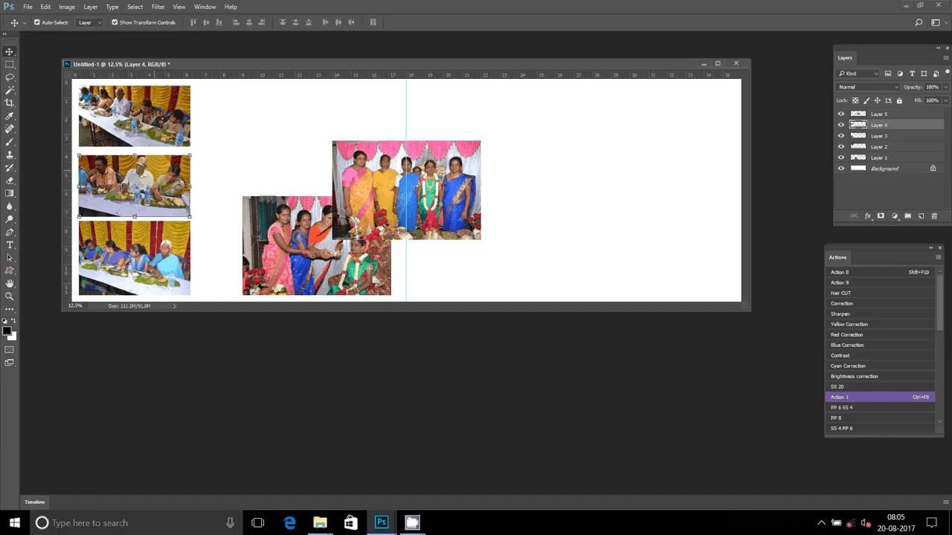
{"action": "key", "text": "Up"}
Build the right column with the group photo beside the top-left photo and the ceremony photo below
{"action": "mouse_move", "coordinate": [454, 148]}
{"action": "left_mouse_down"}
{"action": "mouse_move", "coordinate": [357, 94]}
{"action": "mouse_move", "coordinate": [328, 99]}
{"action": "left_mouse_up"}
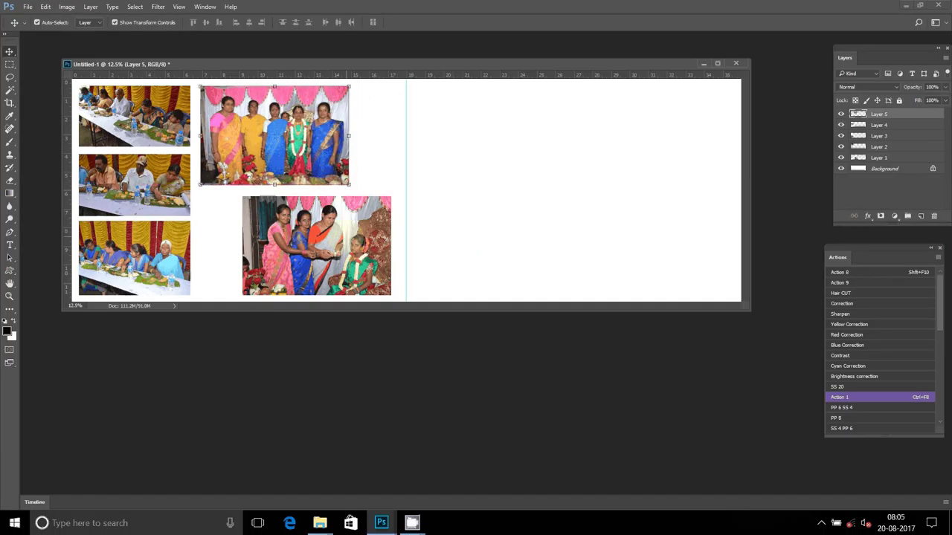
{"action": "left_click_drag", "start_coordinate": [367, 220], "coordinate": [325, 214]}
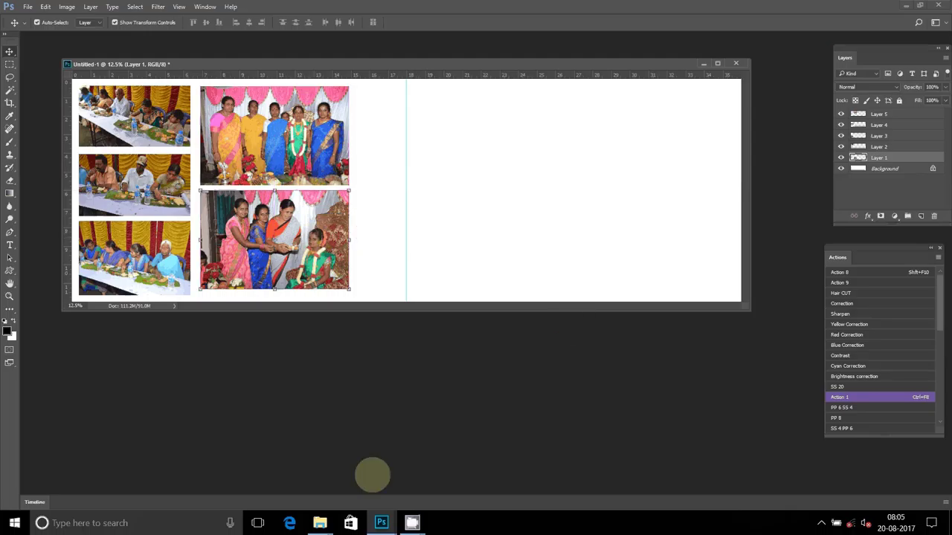
{"action": "left_click", "coordinate": [319, 518]}
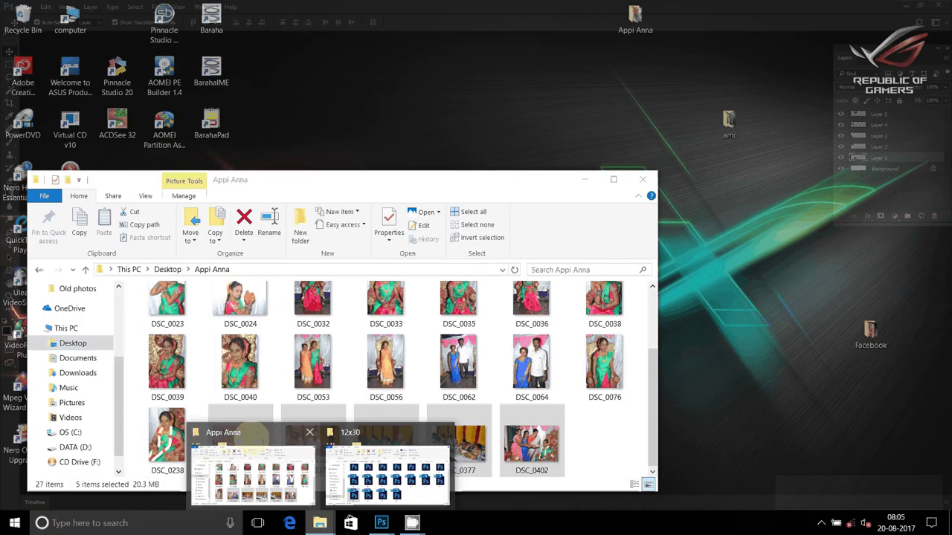
Move the five selected photos in the Appi Anna folder into the Delete folder
{"action": "left_click", "coordinate": [253, 468]}
{"action": "left_click", "coordinate": [191, 226]}
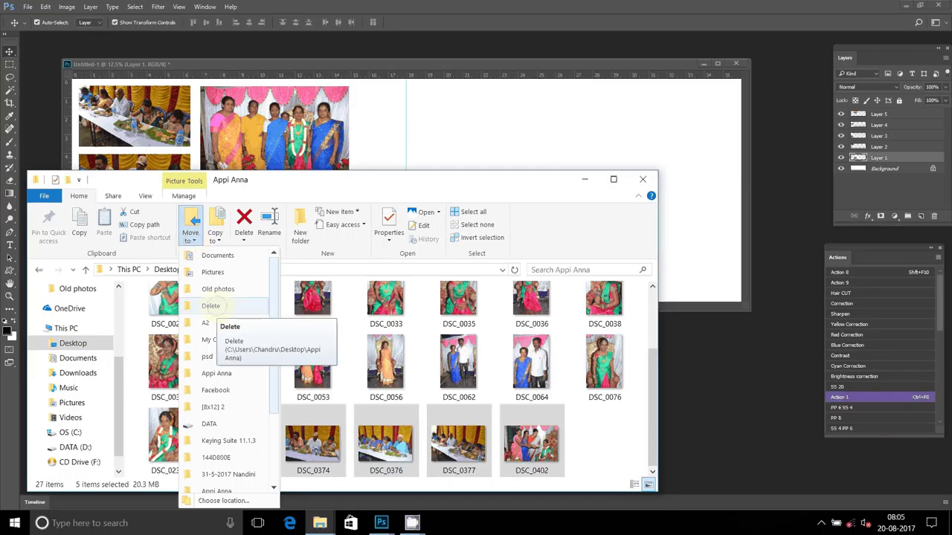
{"action": "left_click", "coordinate": [211, 306]}
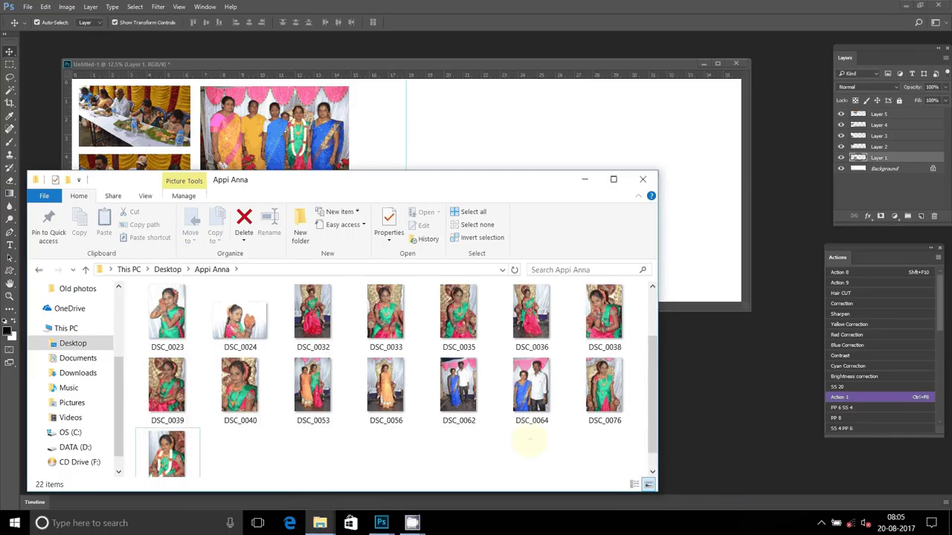
Find DSC_0056 in the Appi Anna folder and drag it into Photoshop to open it
{"action": "scroll", "coordinate": [529, 441], "scroll_direction": "up", "scroll_amount": 2}
{"action": "scroll", "coordinate": [529, 441], "scroll_direction": "down", "scroll_amount": 1}
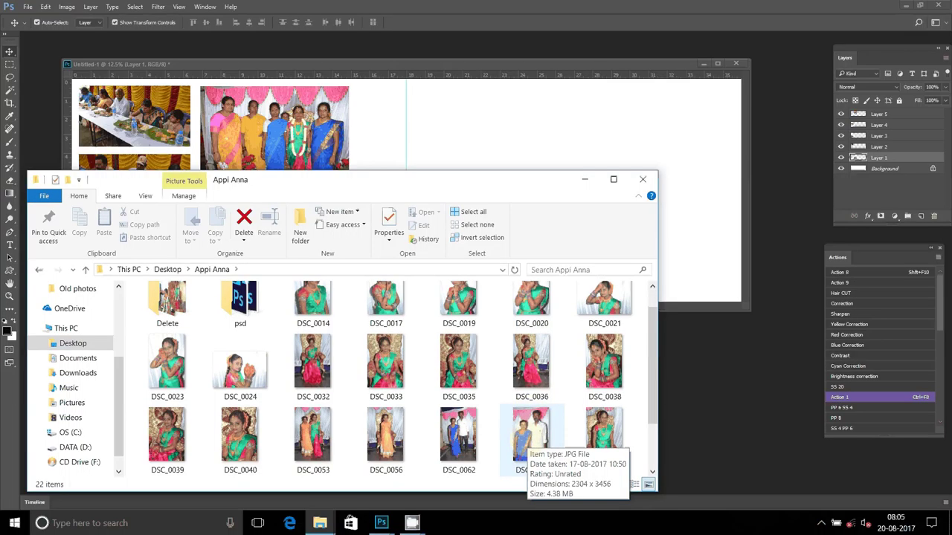
{"action": "scroll", "coordinate": [529, 440], "scroll_direction": "down", "scroll_amount": 2}
{"action": "left_click_drag", "start_coordinate": [499, 435], "coordinate": [208, 435]}
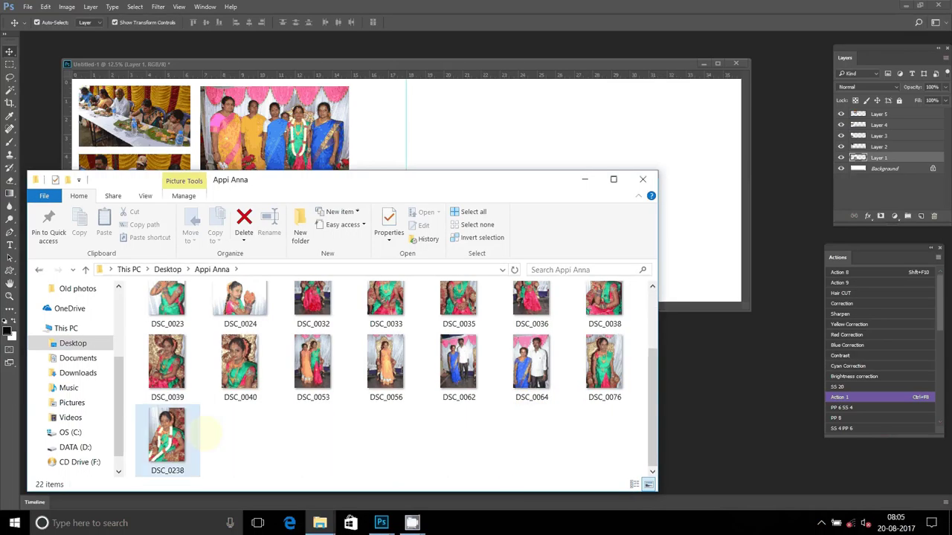
{"action": "left_click", "coordinate": [422, 451]}
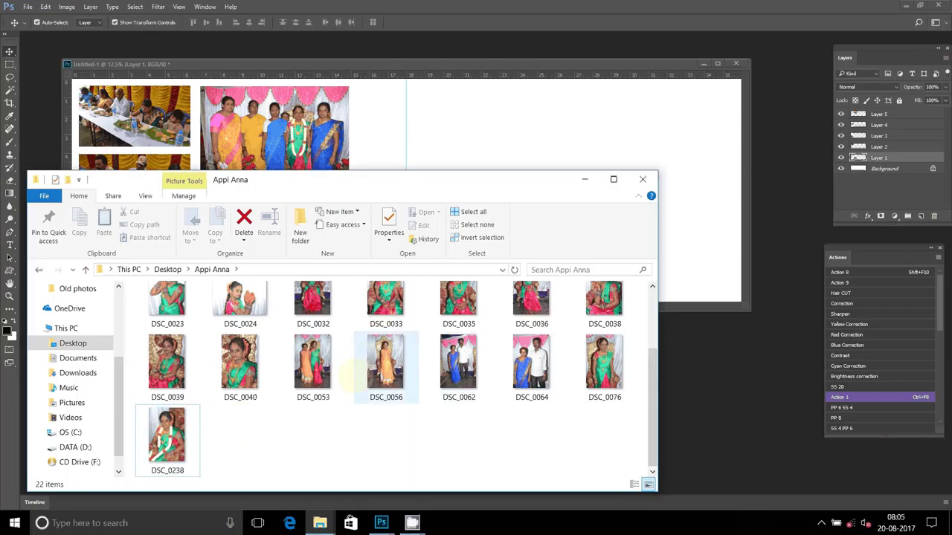
{"action": "scroll", "coordinate": [604, 388], "scroll_direction": "up", "scroll_amount": 3}
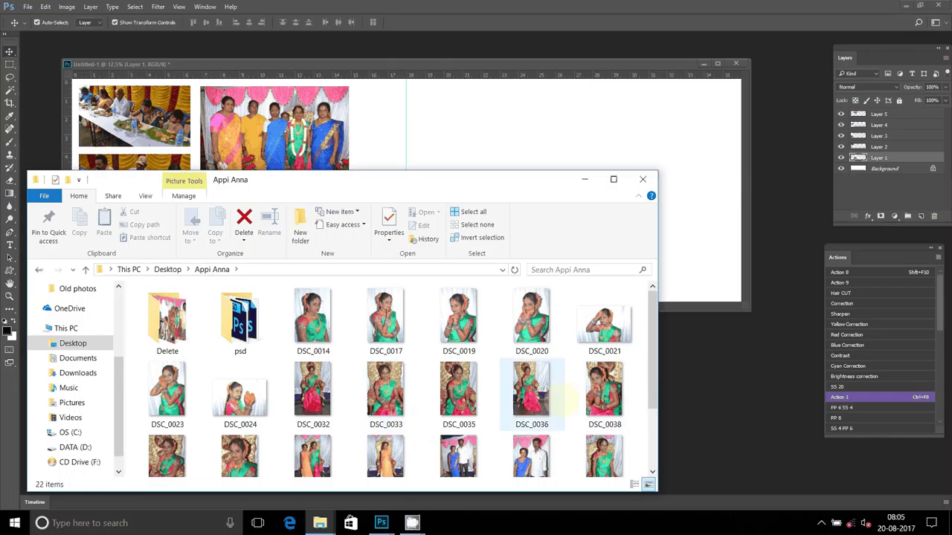
{"action": "scroll", "coordinate": [535, 435], "scroll_direction": "down", "scroll_amount": 1}
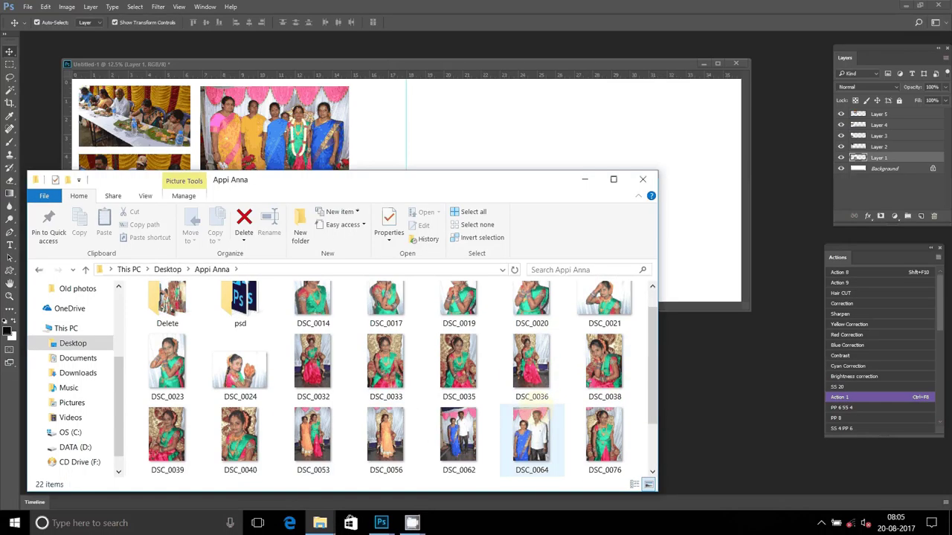
{"action": "scroll", "coordinate": [536, 409], "scroll_direction": "down", "scroll_amount": 2}
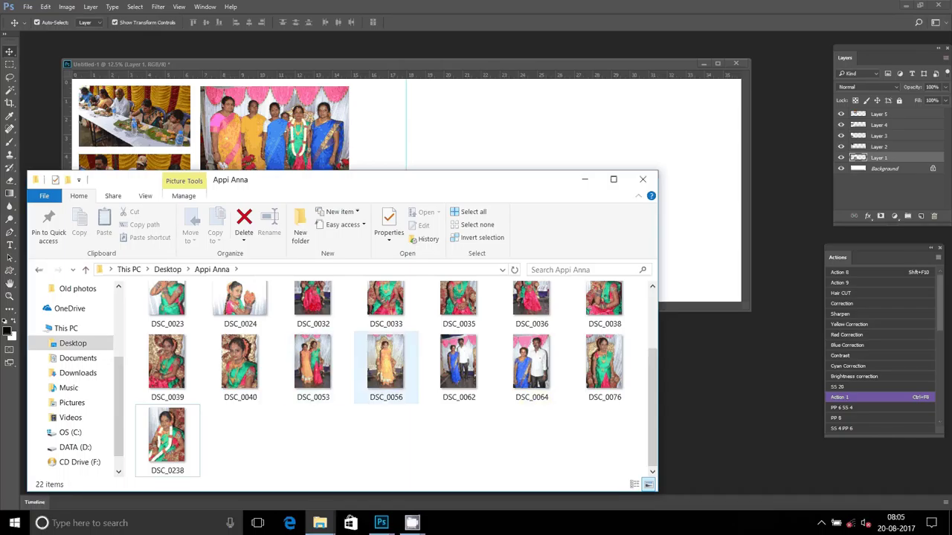
{"action": "mouse_move", "coordinate": [385, 364]}
{"action": "left_mouse_down"}
{"action": "mouse_move", "coordinate": [751, 447]}
{"action": "mouse_move", "coordinate": [526, 221]}
{"action": "left_mouse_up"}
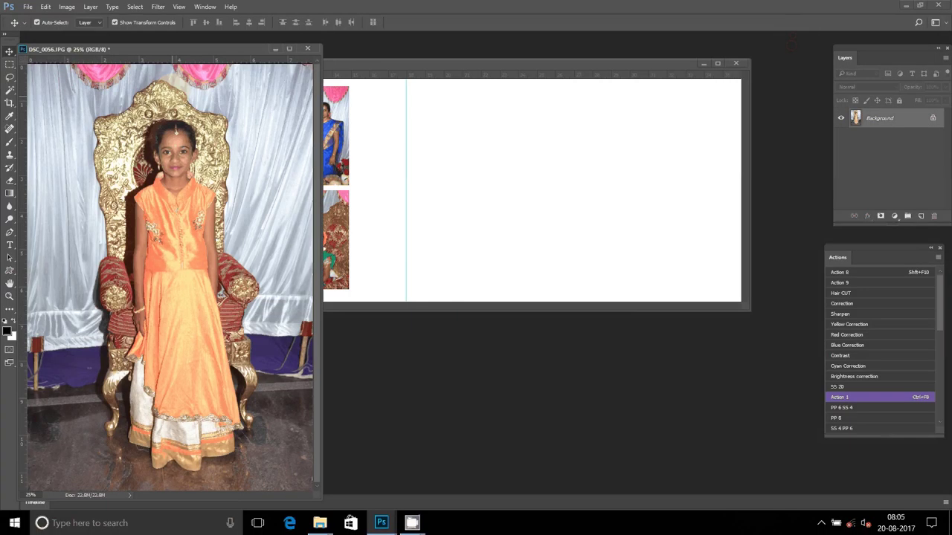
Run Action 1 (Ctrl+F8) on the DSC_0056 portrait, then inspect her head at 200%
{"action": "left_click_drag", "start_coordinate": [184, 50], "coordinate": [322, 61]}
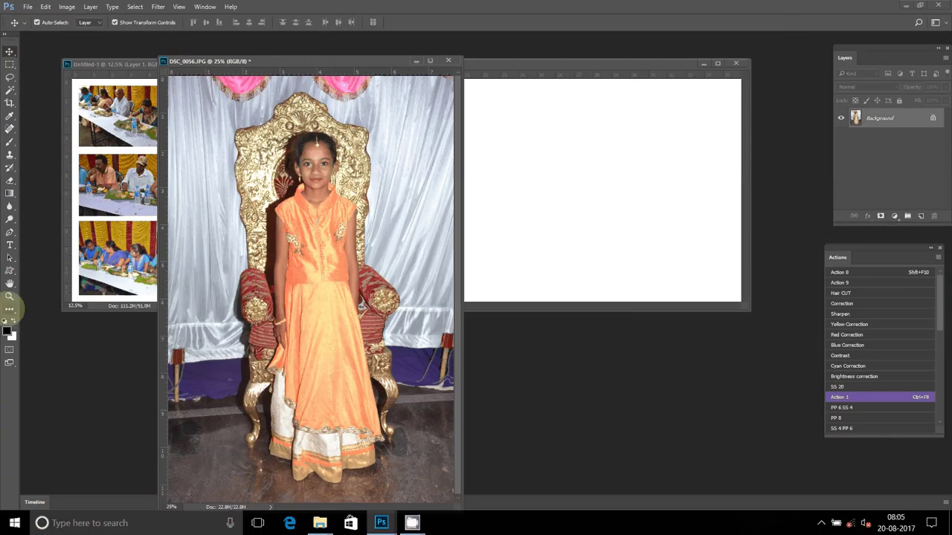
{"action": "left_click", "coordinate": [10, 296]}
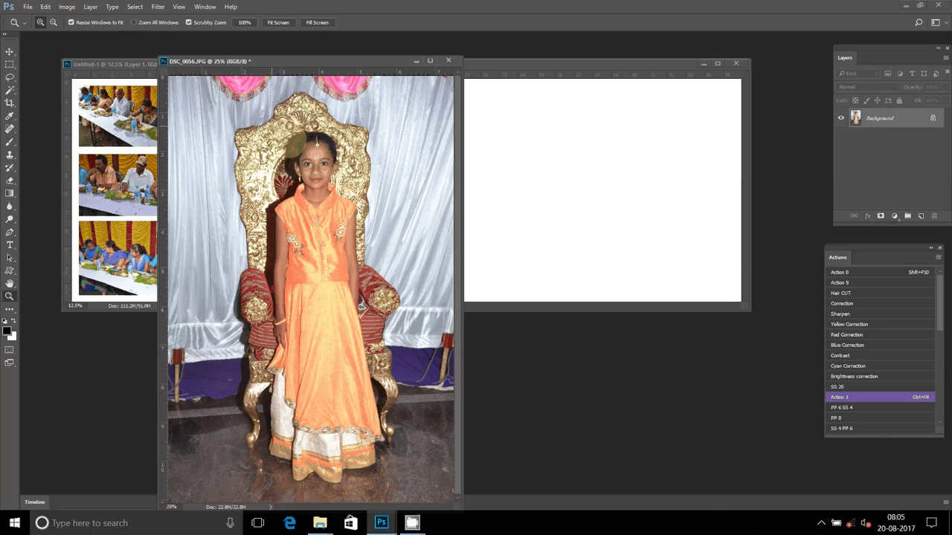
{"action": "left_click", "coordinate": [295, 144]}
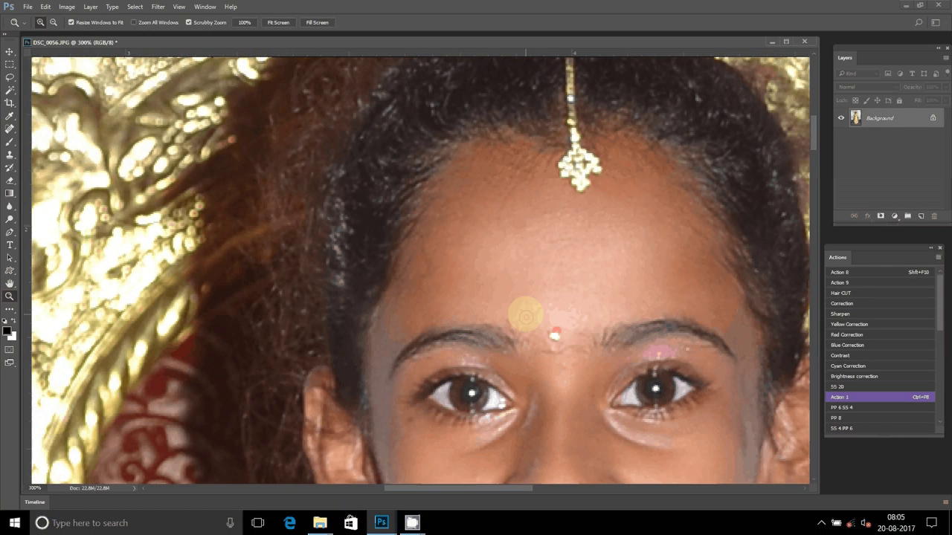
{"action": "scroll", "coordinate": [525, 316], "scroll_direction": "down", "scroll_amount": 3}
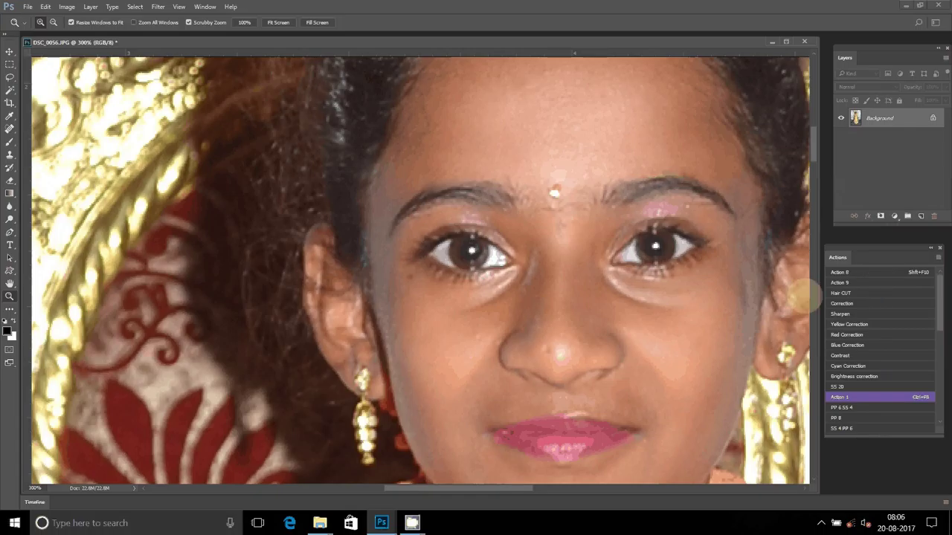
{"action": "key", "text": "ctrl+F8"}
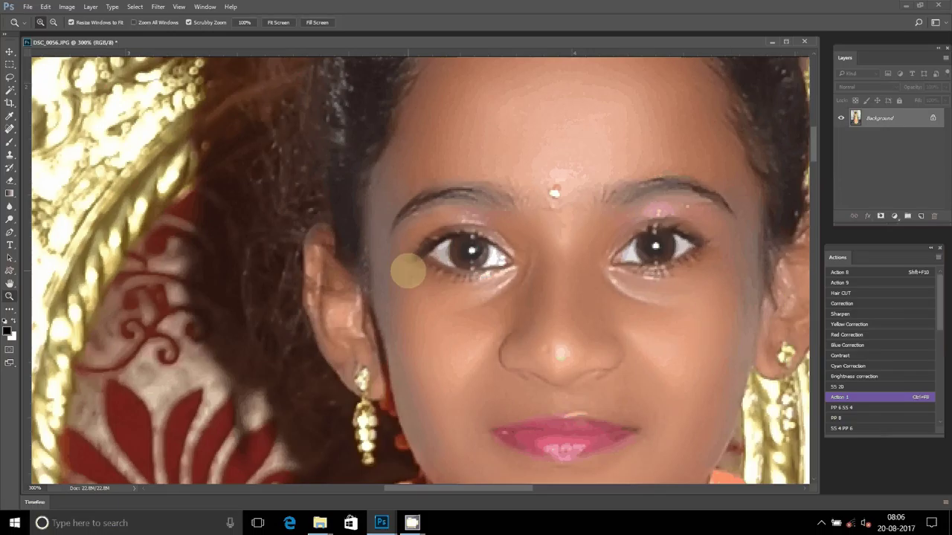
{"action": "key", "text": "ctrl+0"}
{"action": "left_click_drag", "start_coordinate": [152, 98], "coordinate": [208, 164]}
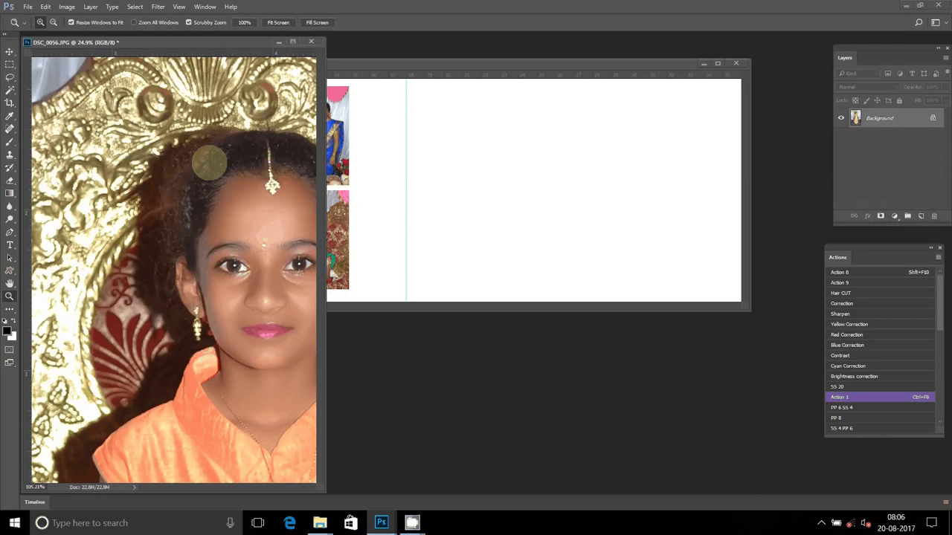
{"action": "left_click", "coordinate": [209, 164]}
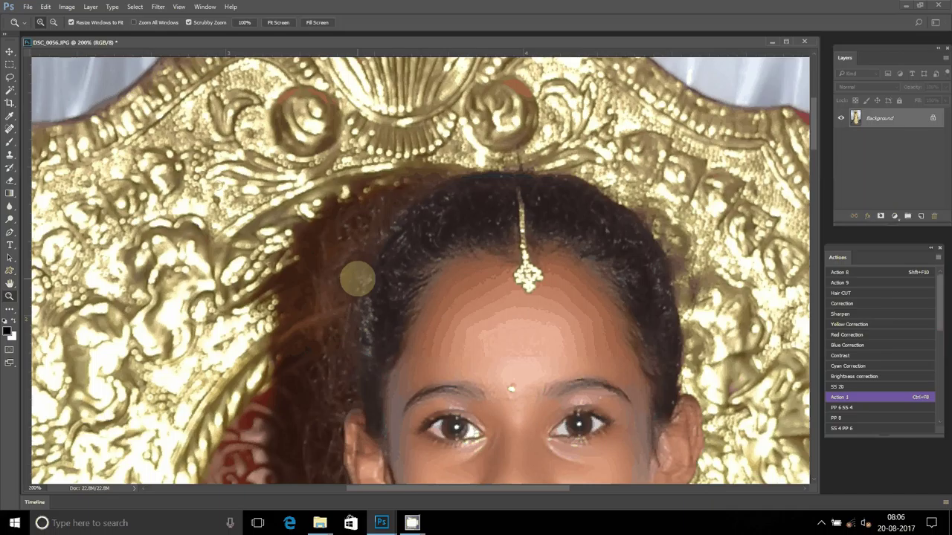
Trace a Pen path up the hair, over the top of her head and down around her ear
{"action": "key", "text": "p"}
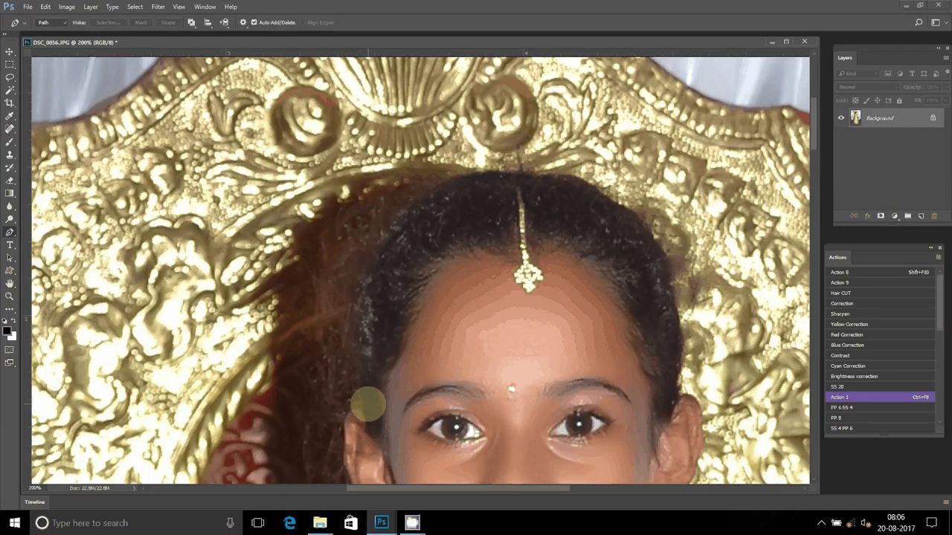
{"action": "left_click", "coordinate": [356, 401]}
{"action": "left_click_drag", "start_coordinate": [364, 269], "coordinate": [387, 213]}
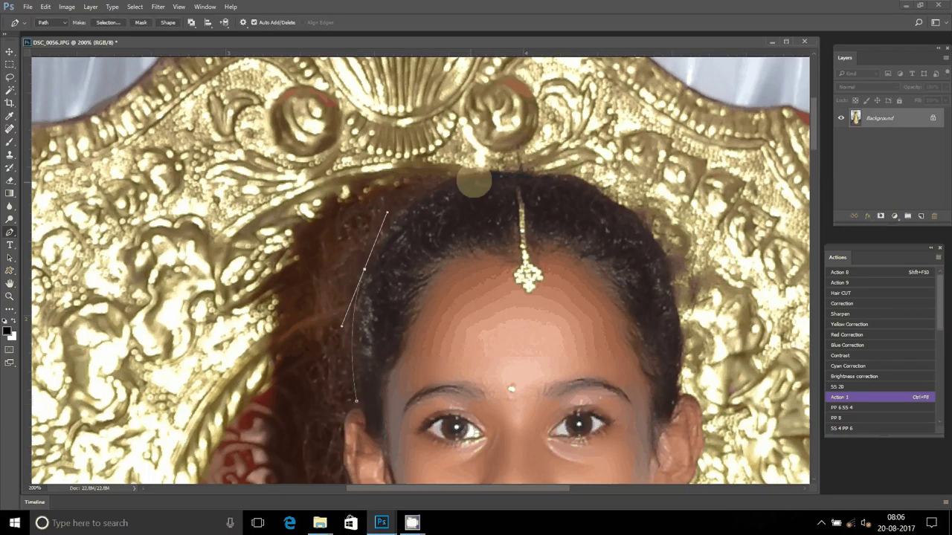
{"action": "left_click_drag", "start_coordinate": [479, 175], "coordinate": [536, 170]}
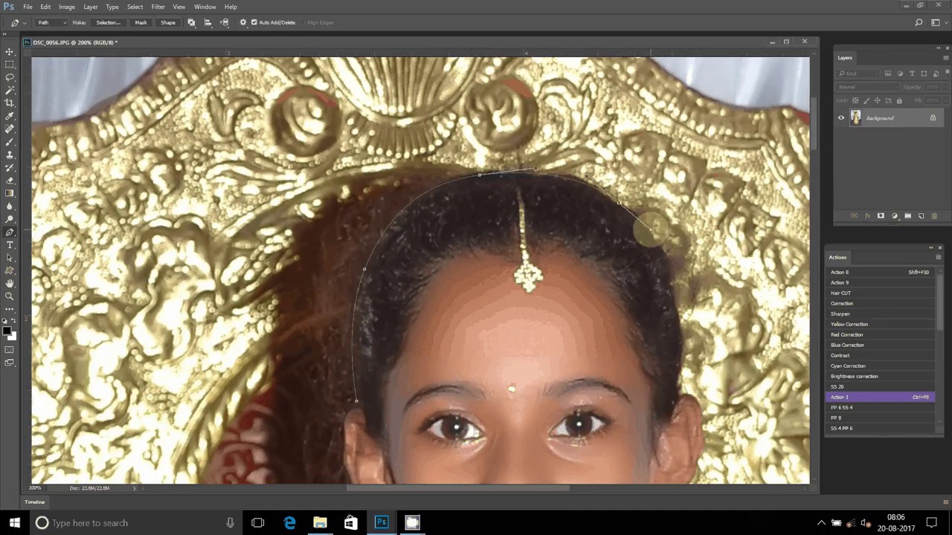
{"action": "left_click_drag", "start_coordinate": [678, 330], "coordinate": [670, 396]}
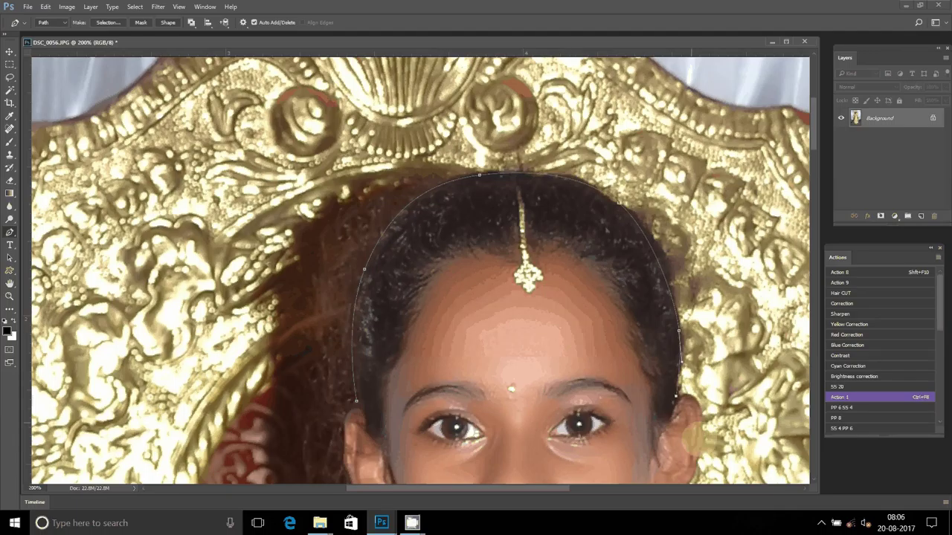
{"action": "left_click_drag", "start_coordinate": [691, 439], "coordinate": [531, 202]}
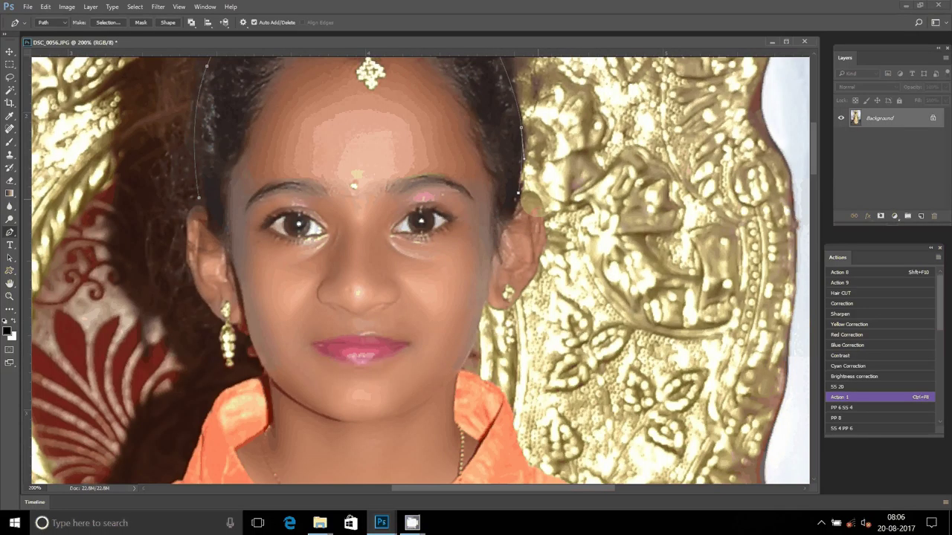
{"action": "left_click_drag", "start_coordinate": [543, 255], "coordinate": [513, 304]}
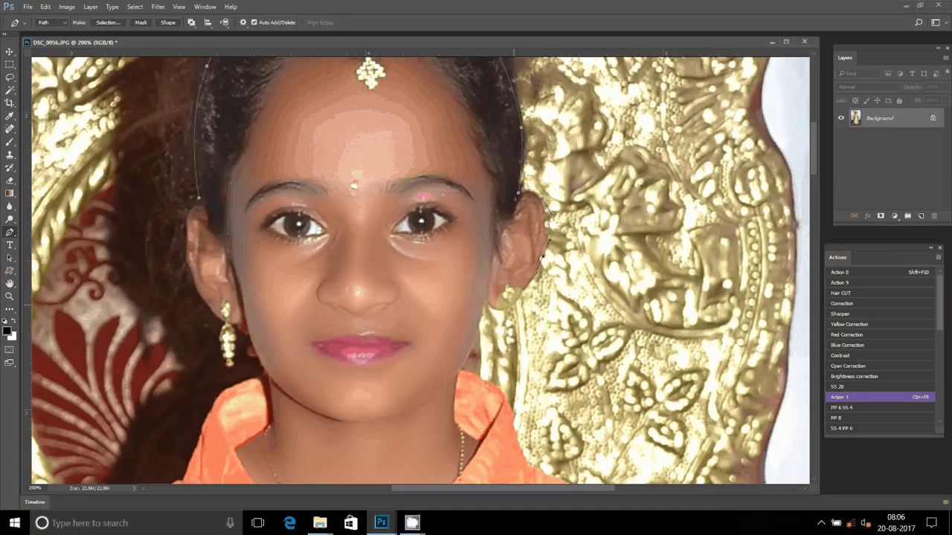
Continue the path down her neck, collar and shoulder, panning down the arm toward the red cushion
{"action": "scroll", "coordinate": [471, 192], "scroll_direction": "down", "scroll_amount": 4}
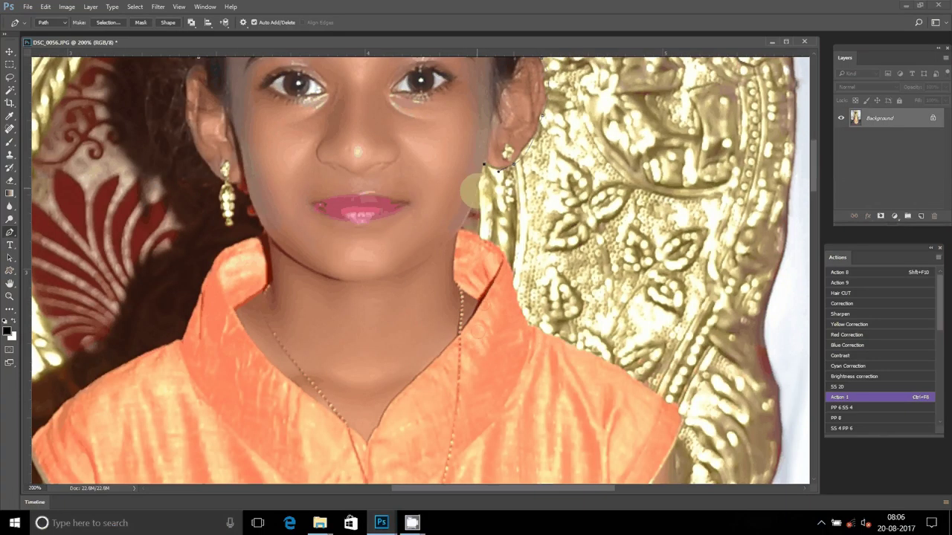
{"action": "left_click_drag", "start_coordinate": [472, 198], "coordinate": [459, 231]}
{"action": "left_click", "coordinate": [498, 250]}
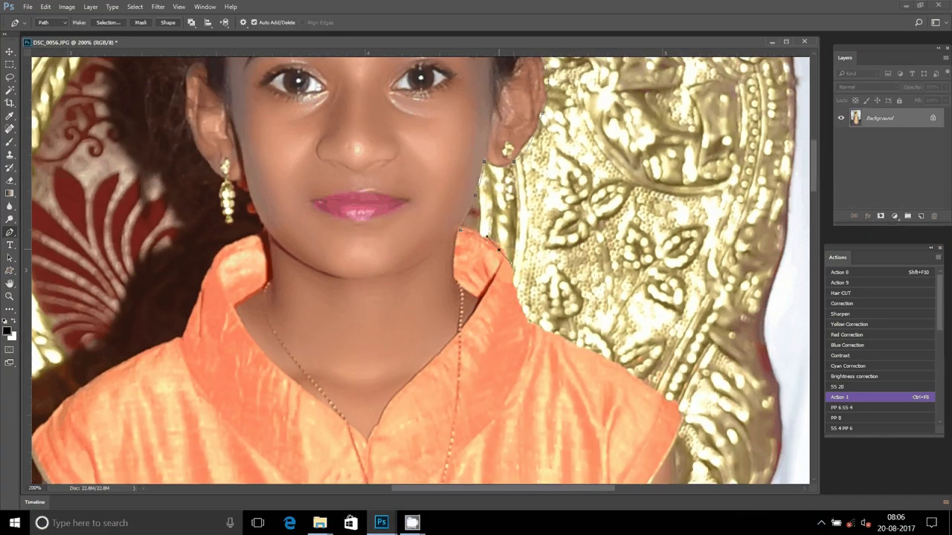
{"action": "left_click_drag", "start_coordinate": [521, 315], "coordinate": [532, 329]}
{"action": "left_click_drag", "start_coordinate": [626, 365], "coordinate": [657, 388]}
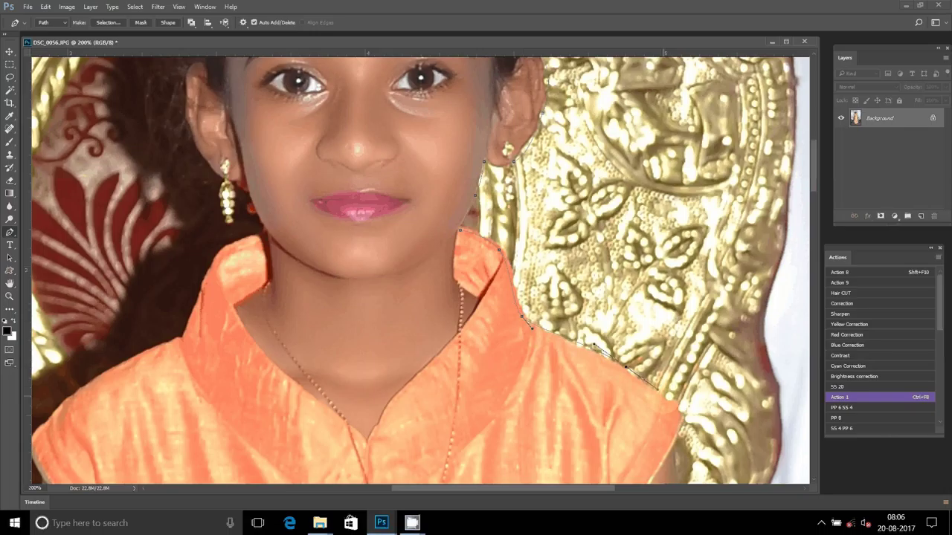
{"action": "left_click", "coordinate": [684, 416]}
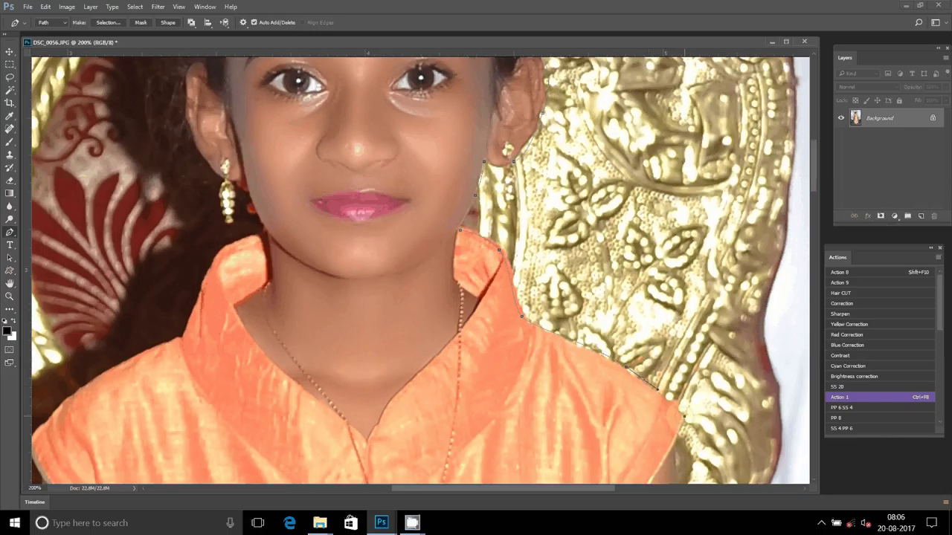
{"action": "left_click_drag", "start_coordinate": [684, 417], "coordinate": [571, 228]}
{"action": "left_click_drag", "start_coordinate": [558, 387], "coordinate": [497, 191]}
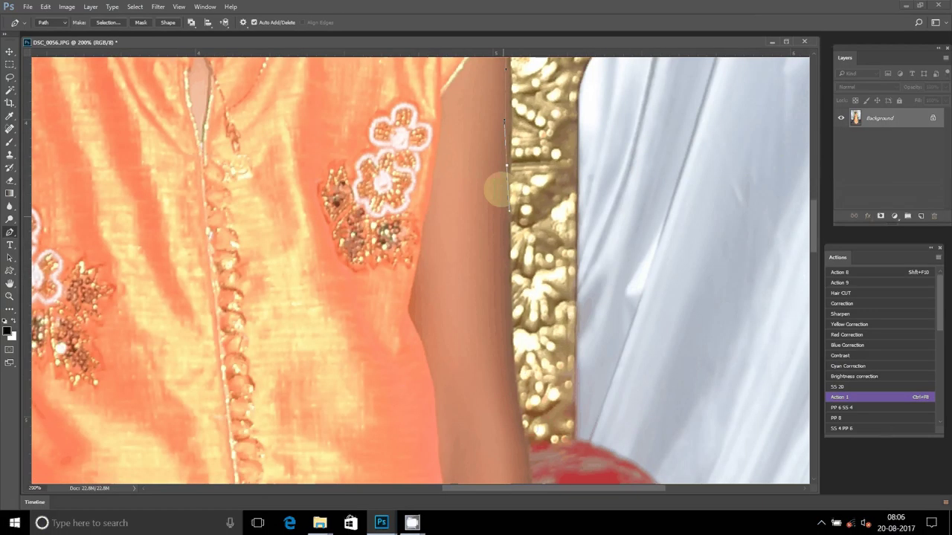
{"action": "left_click_drag", "start_coordinate": [515, 378], "coordinate": [506, 285]}
{"action": "mouse_move", "coordinate": [526, 444]}
{"action": "left_mouse_down"}
{"action": "mouse_move", "coordinate": [518, 221]}
{"action": "mouse_move", "coordinate": [516, 270]}
{"action": "left_mouse_up"}
{"action": "mouse_move", "coordinate": [516, 381]}
{"action": "left_mouse_down"}
{"action": "mouse_move", "coordinate": [472, 240]}
{"action": "mouse_move", "coordinate": [478, 256]}
{"action": "left_mouse_up"}
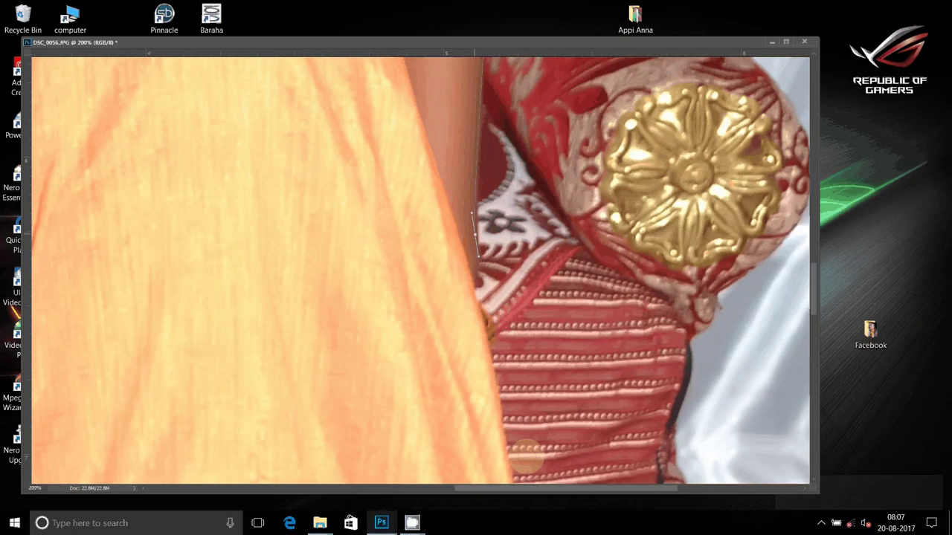
{"action": "left_click", "coordinate": [526, 455]}
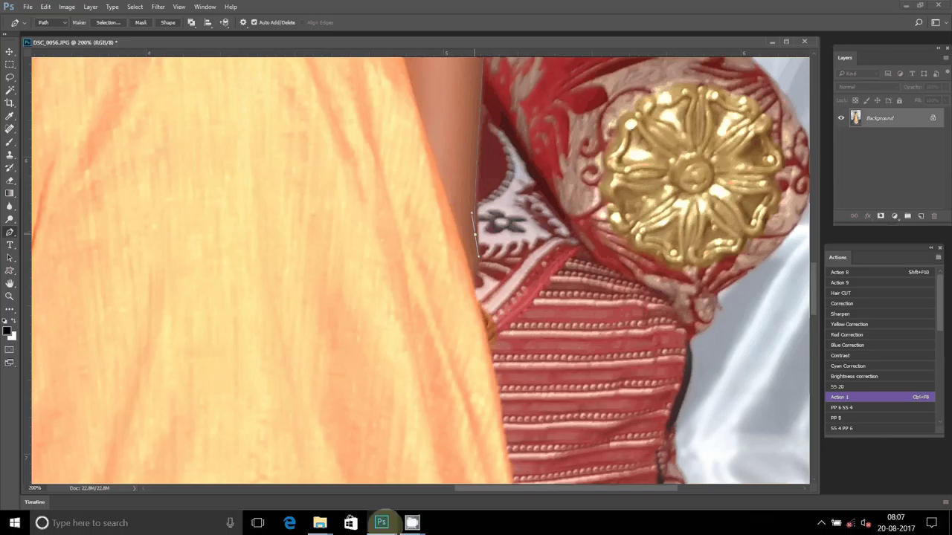
{"action": "mouse_move", "coordinate": [382, 523]}
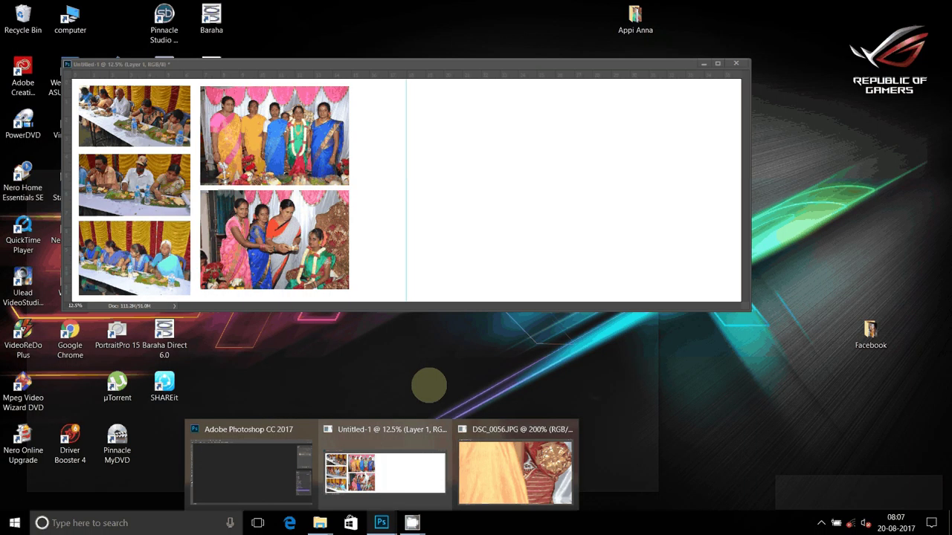
{"action": "left_click", "coordinate": [514, 468]}
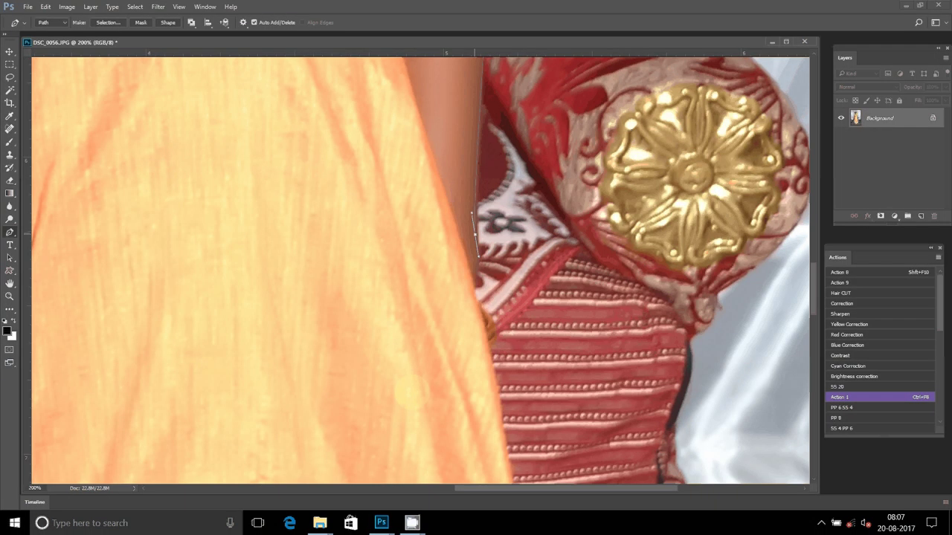